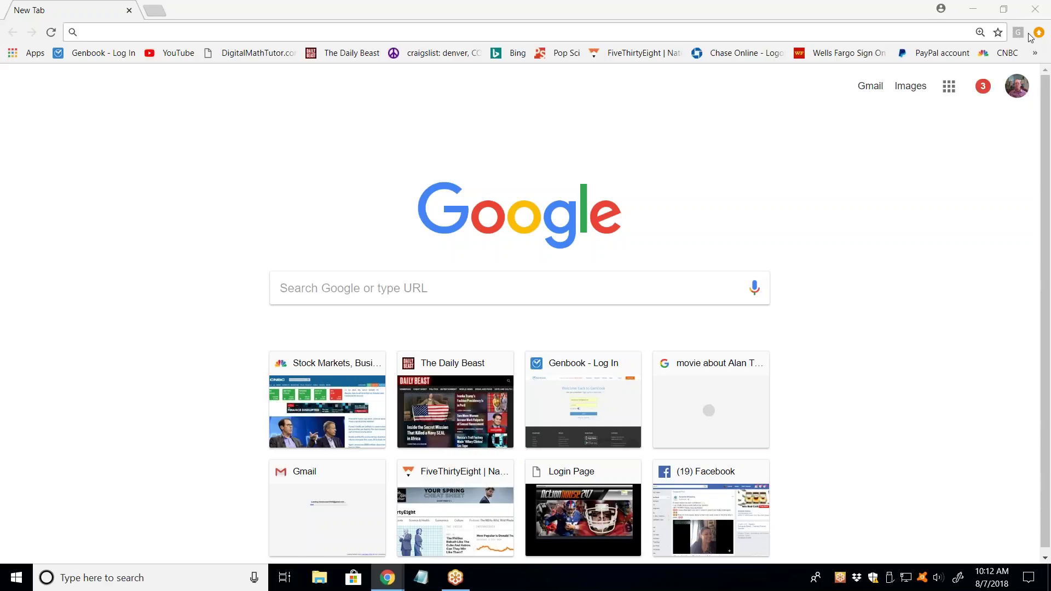
# Open the bookmarked Flash Cards (Positive & Negative Numbers) page and answer the card -7 - 0 with -7
pyautogui.click(1034, 53)
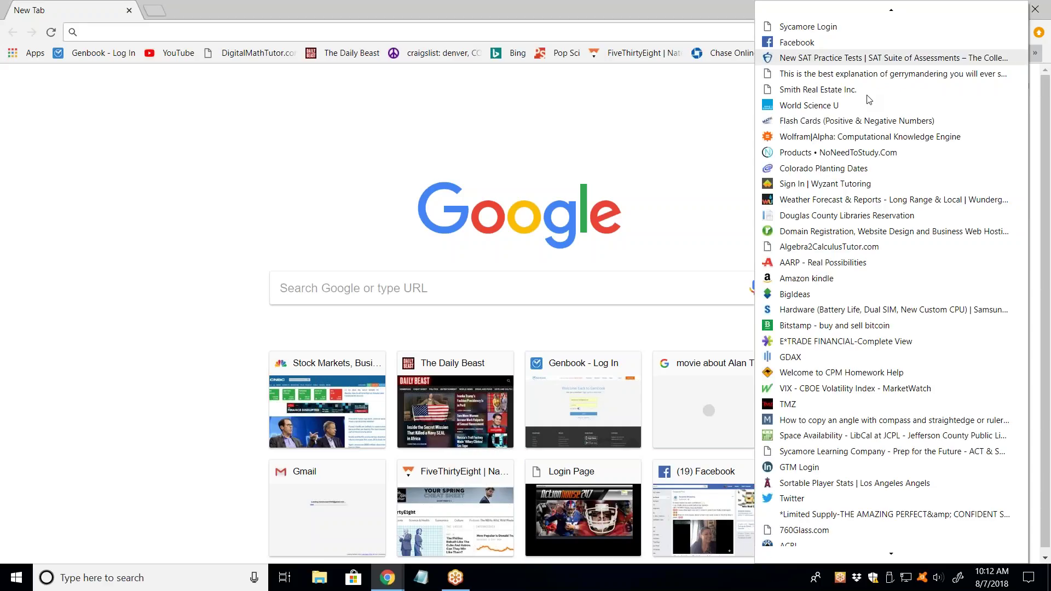
pyautogui.click(869, 121)
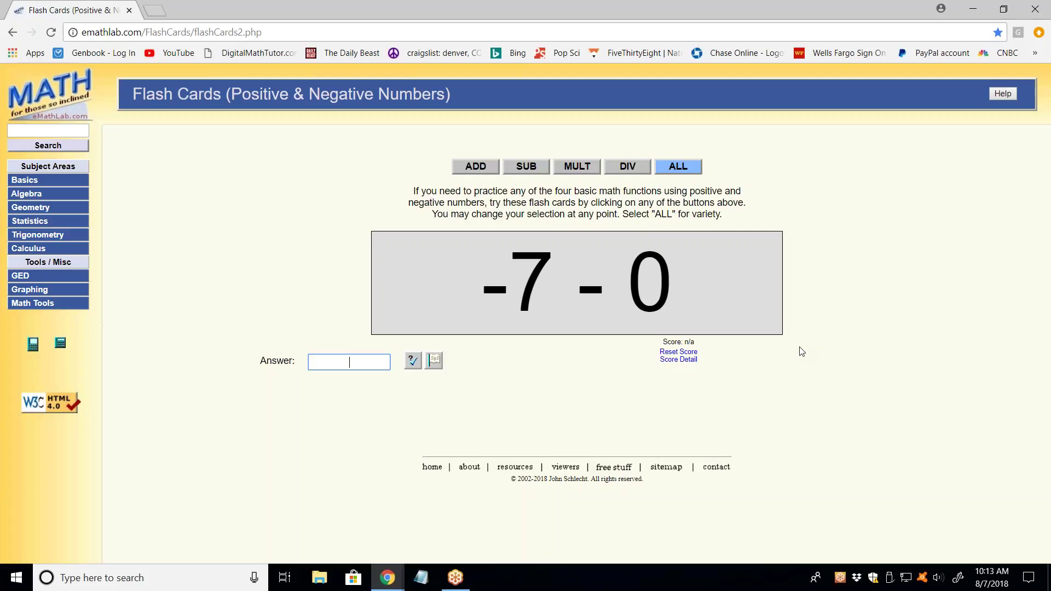
pyautogui.write('-7')
pyautogui.press('Return')
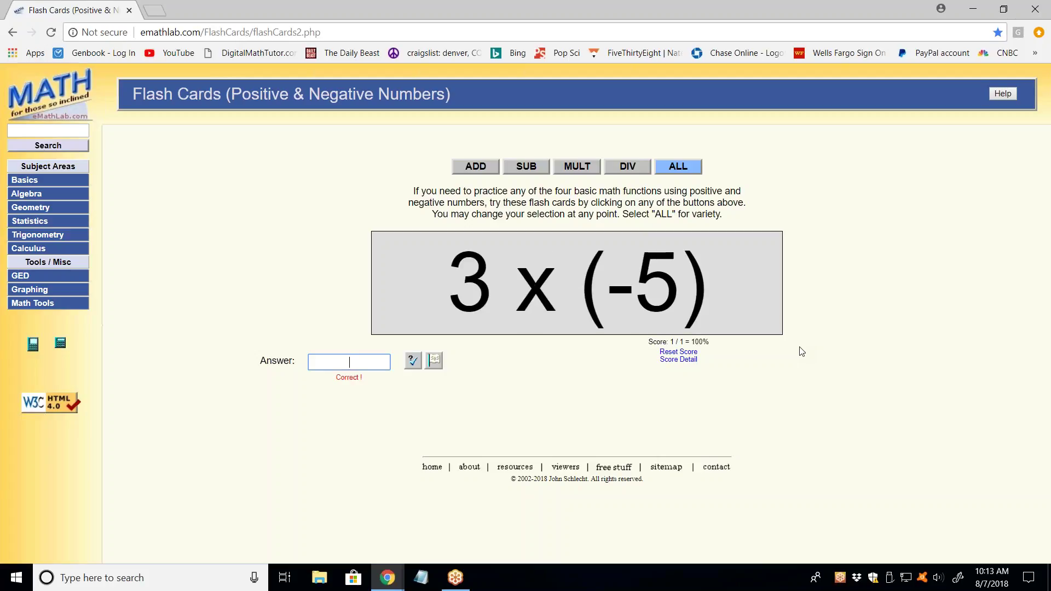
# Answer the flash cards 3 x (-5) with -15 and 6 x (-7) with -42
pyautogui.write('-15')
pyautogui.press('Return')
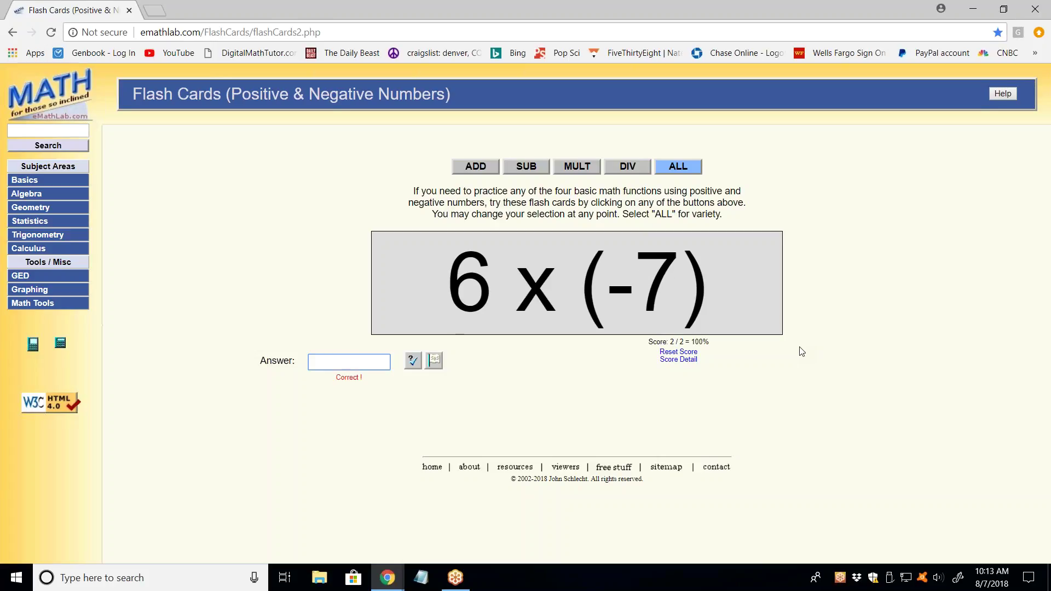
pyautogui.write('-42')
pyautogui.press('Return')
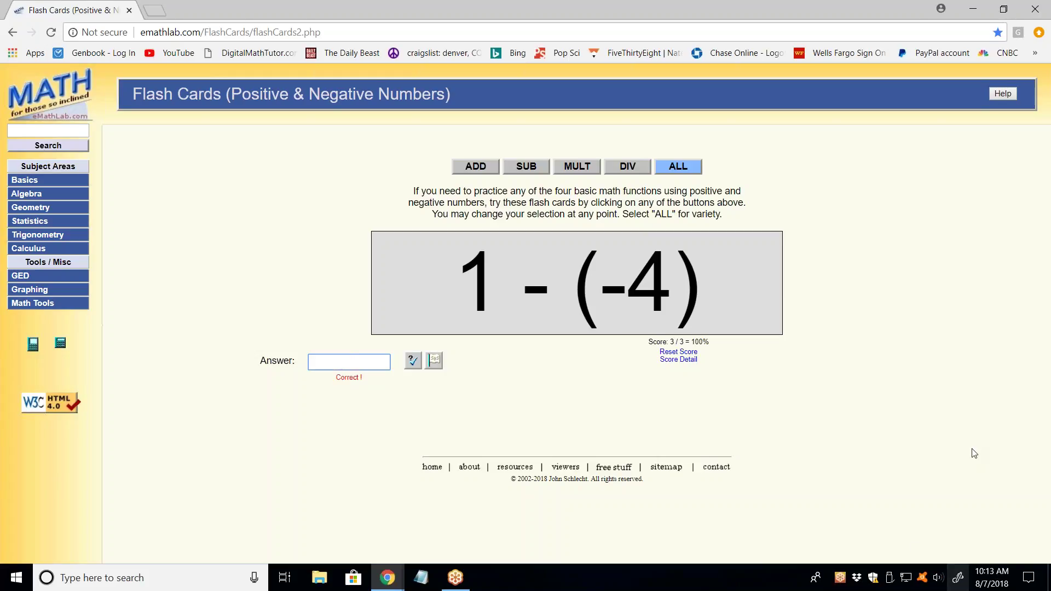
# In a Windows Ink screen sketch of 1 - (-4), label the signs "Sub" and "Neg", mark both with strokes, and close the sketch
pyautogui.press('super+w')
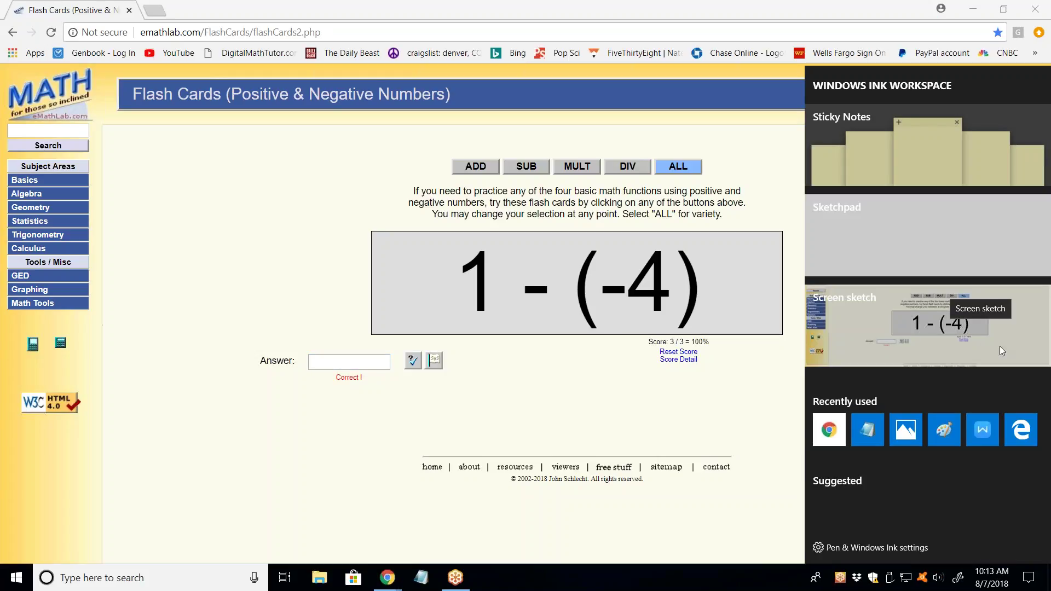
pyautogui.click(1000, 346)
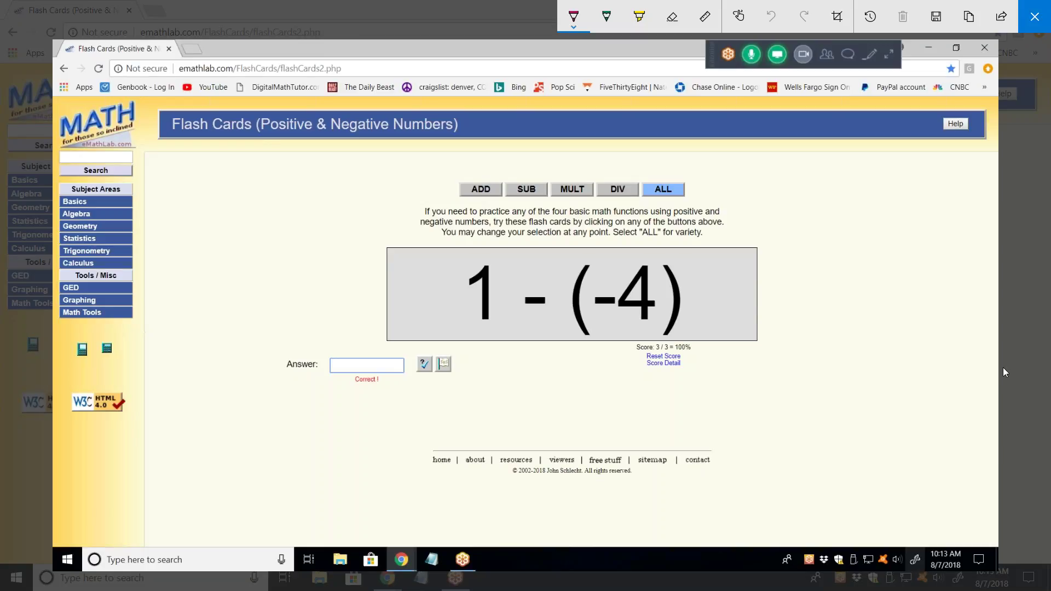
pyautogui.moveTo(539, 258)
pyautogui.mouseDown()
pyautogui.moveTo(511, 278)
pyautogui.moveTo(563, 276)
pyautogui.moveTo(609, 257)
pyautogui.moveTo(615, 288)
pyautogui.mouseUp()
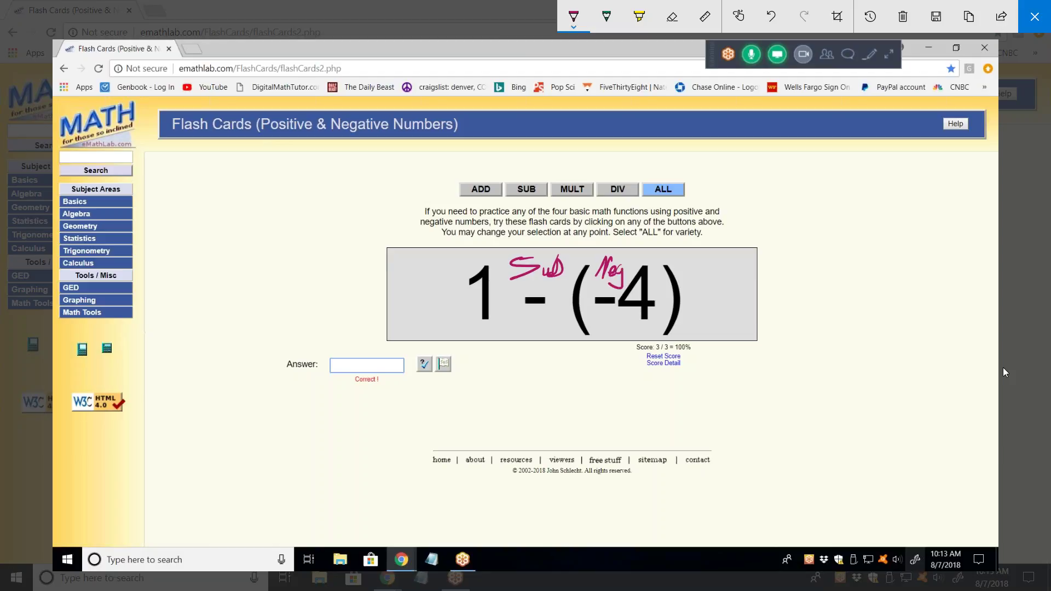
pyautogui.moveTo(540, 286); pyautogui.dragTo(530, 319)
pyautogui.moveTo(608, 288); pyautogui.dragTo(603, 318)
pyautogui.click(1036, 15)
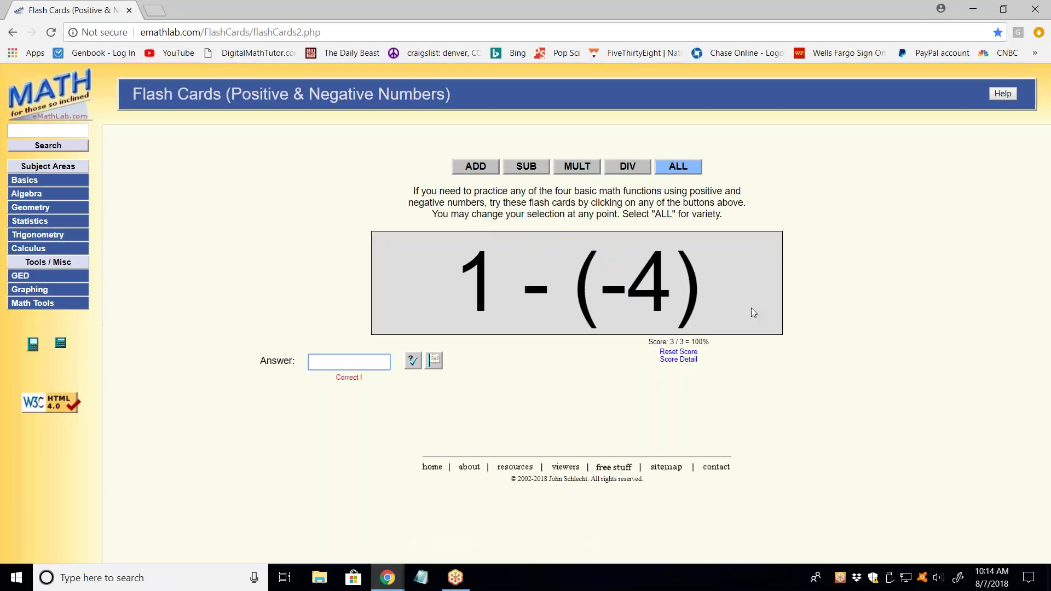
# Answer the flash cards 1 - (-4) with 5, -6 + 10 with 4, and 9 - 8 with 1
pyautogui.write('5')
pyautogui.press('Return')
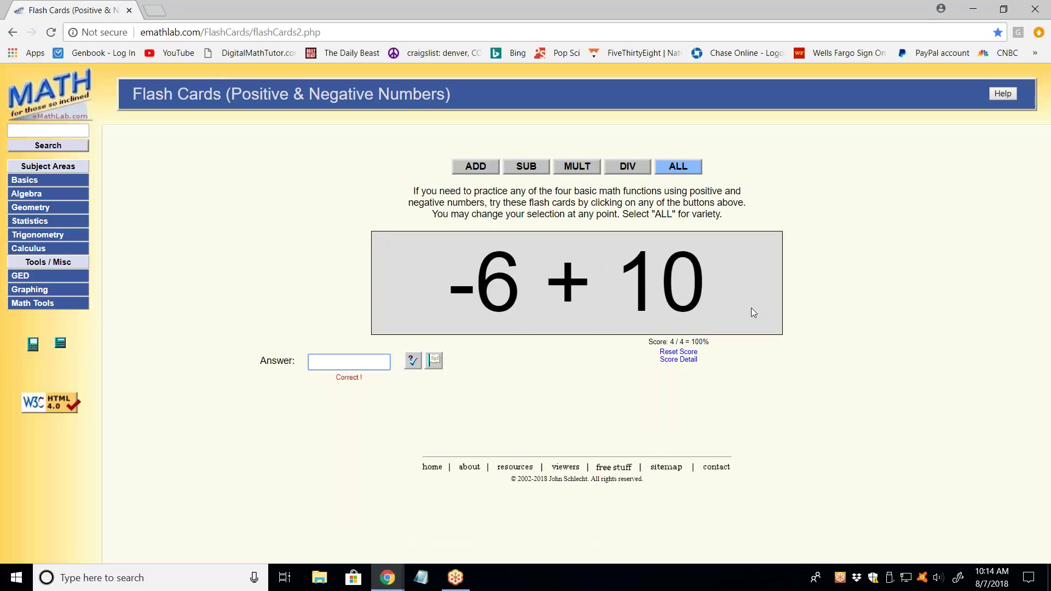
pyautogui.write('4')
pyautogui.press('Return')
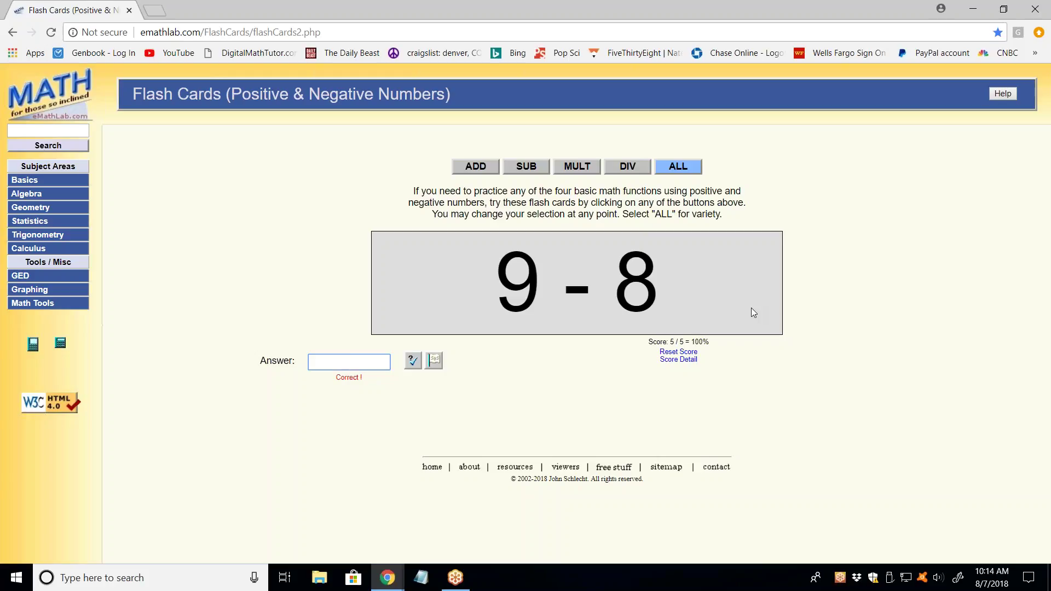
pyautogui.write('1')
pyautogui.press('Return')
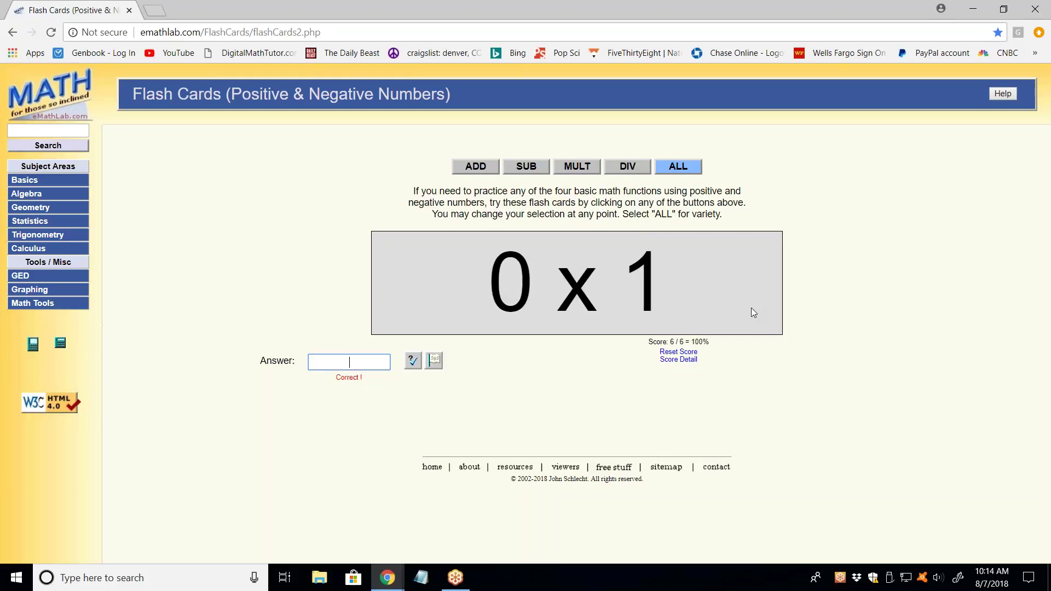
# Answer the flash cards 0 x 1 with 0, 0 - (-10) with 10, -4 x 0 with 0, and 12 - 4 with 8
pyautogui.write('0')
pyautogui.press('Return')
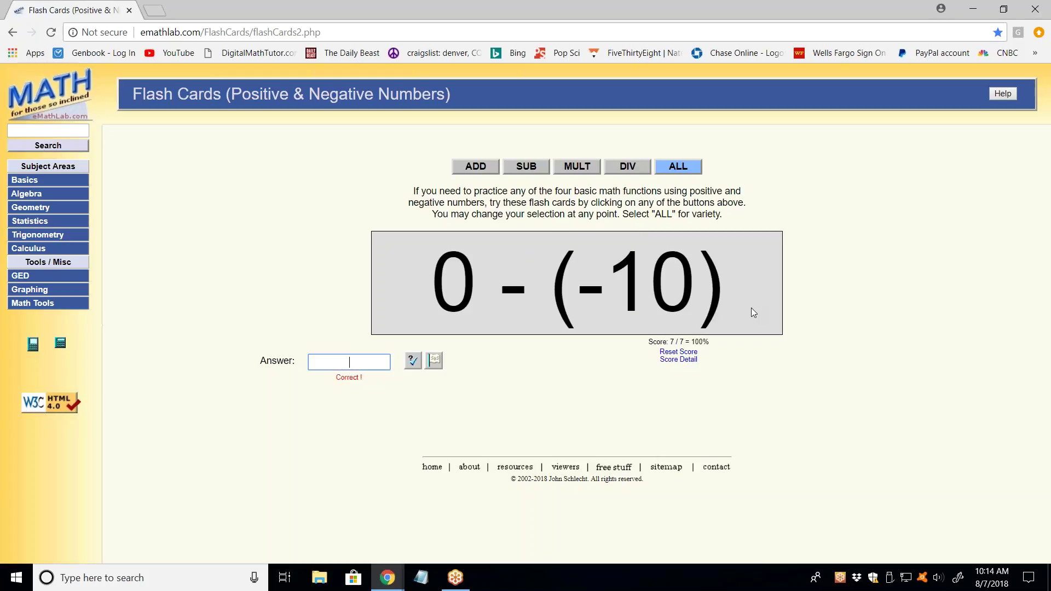
pyautogui.write('10')
pyautogui.press('Return')
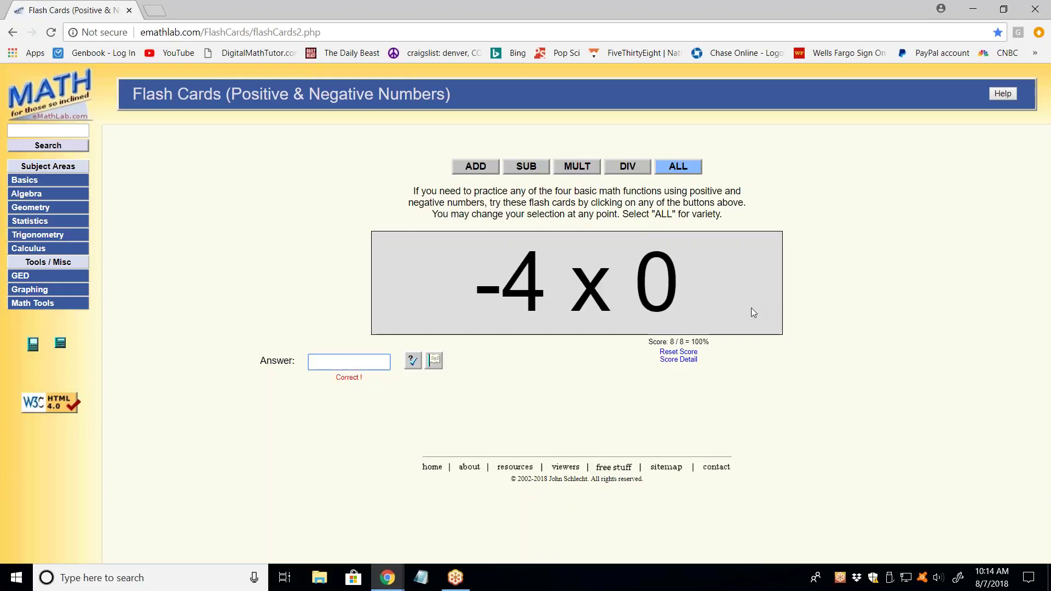
pyautogui.write('0')
pyautogui.press('Return')
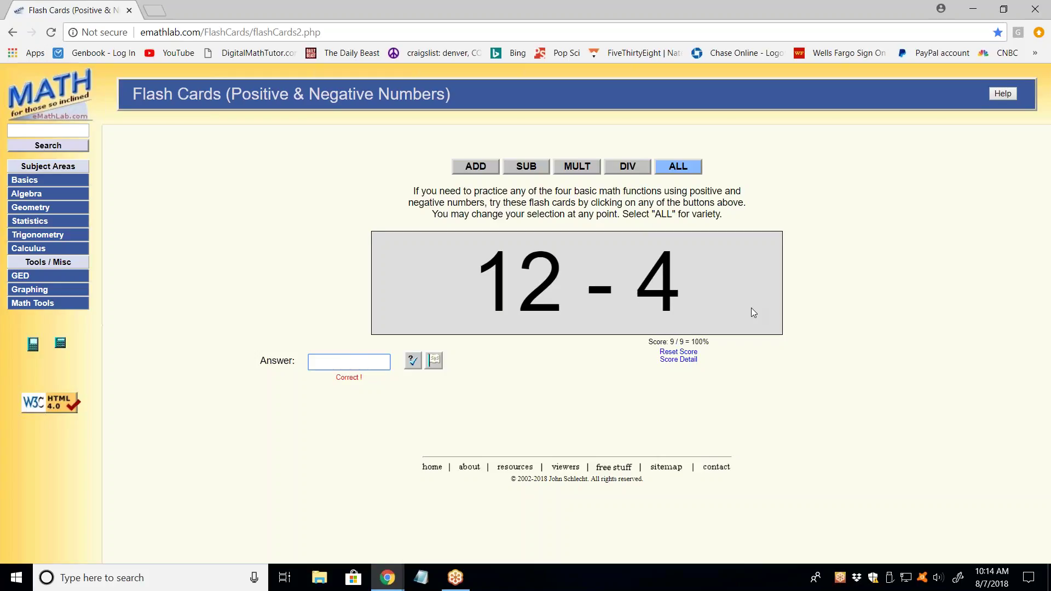
pyautogui.write('8')
pyautogui.press('Return')
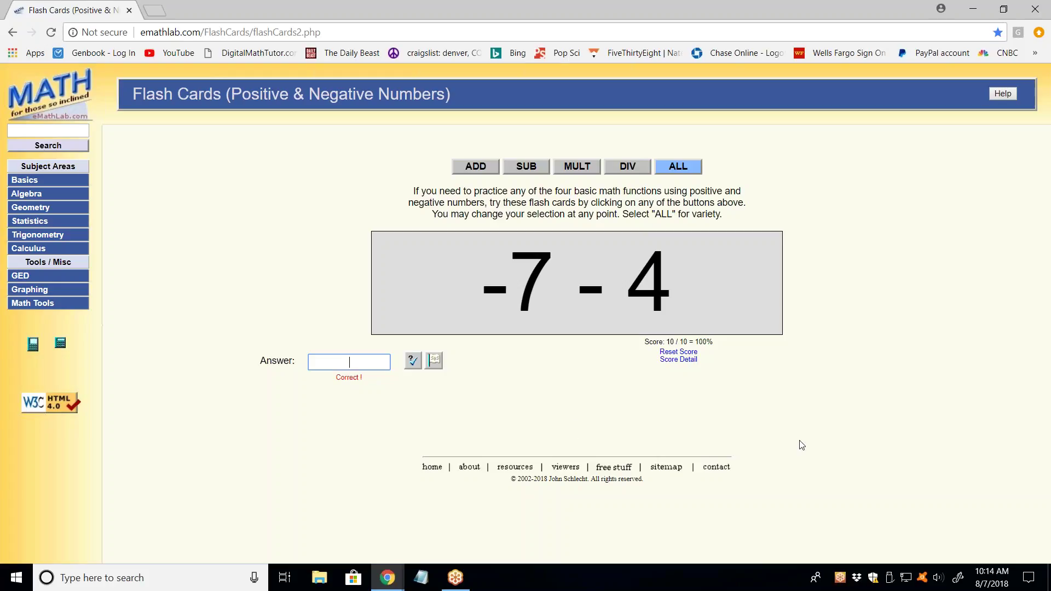
# Start a Windows Ink screen sketch of the card -7 - 4 and label its signs "Neg" and "Sub" by hand
pyautogui.click(958, 578)
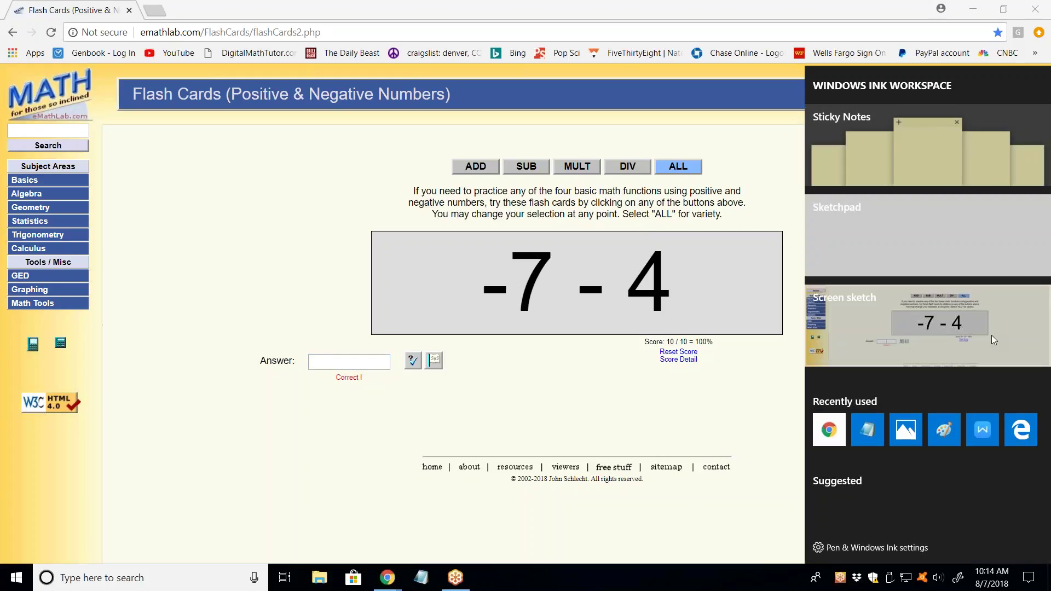
pyautogui.click(990, 335)
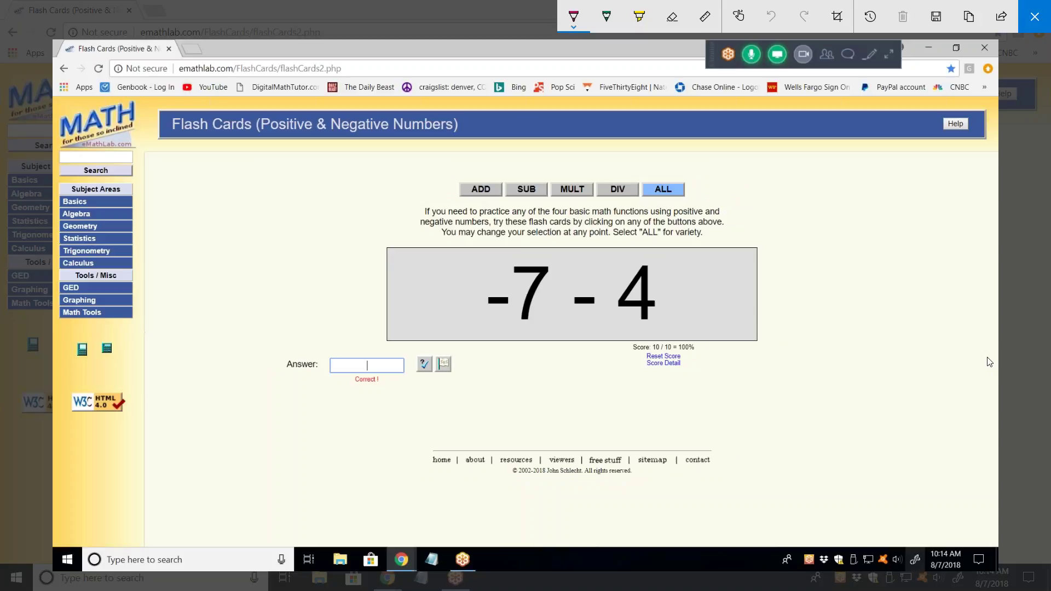
pyautogui.moveTo(587, 257)
pyautogui.mouseDown()
pyautogui.moveTo(575, 275)
pyautogui.moveTo(605, 277)
pyautogui.mouseUp()
pyautogui.moveTo(471, 263)
pyautogui.mouseDown()
pyautogui.moveTo(467, 278)
pyautogui.moveTo(492, 278)
pyautogui.mouseUp()
pyautogui.moveTo(499, 271); pyautogui.dragTo(503, 275)
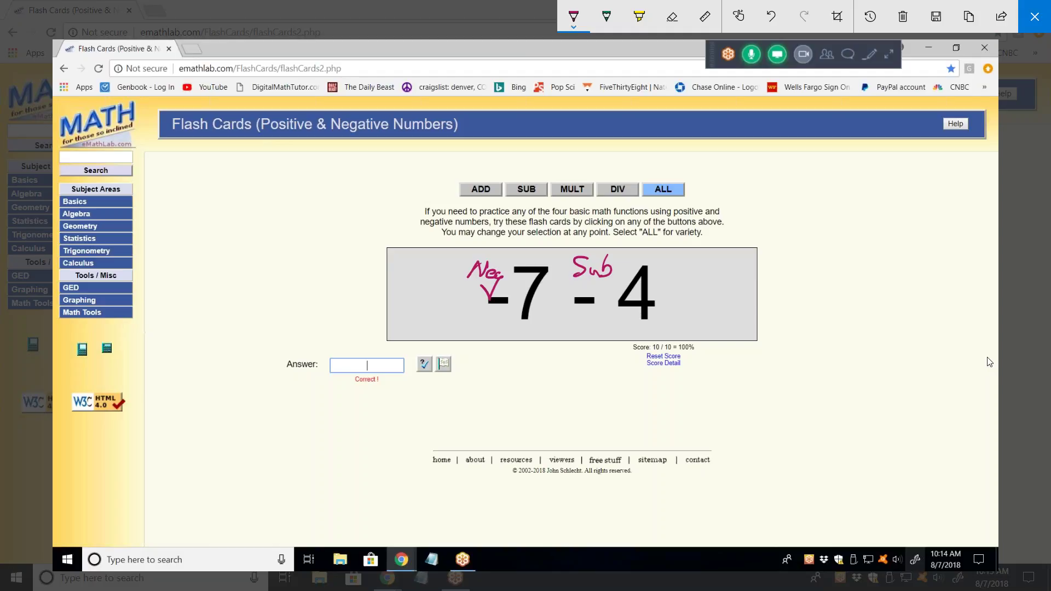
# Convert the subtraction on the sketched card to + (-4) by adding a plus stroke, a negative sign and parentheses around the 4
pyautogui.moveTo(585, 290); pyautogui.dragTo(577, 313)
pyautogui.moveTo(608, 279); pyautogui.dragTo(621, 325)
pyautogui.moveTo(663, 262)
pyautogui.mouseDown()
pyautogui.moveTo(683, 301)
pyautogui.moveTo(661, 327)
pyautogui.mouseUp()
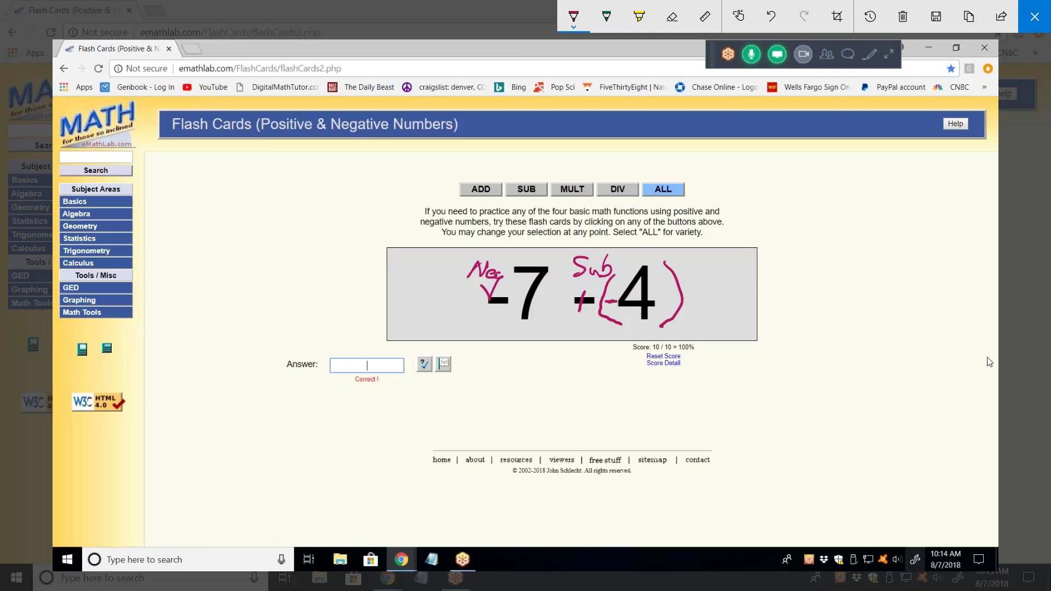
# Handwrite the rewritten expression (-7) + (-4) below the sketched card, and close the screen sketch
pyautogui.moveTo(492, 398); pyautogui.dragTo(515, 398)
pyautogui.moveTo(521, 386)
pyautogui.mouseDown()
pyautogui.moveTo(552, 383)
pyautogui.moveTo(537, 418)
pyautogui.mouseUp()
pyautogui.moveTo(586, 392)
pyautogui.mouseDown()
pyautogui.moveTo(584, 410)
pyautogui.moveTo(596, 401)
pyautogui.mouseUp()
pyautogui.moveTo(619, 400)
pyautogui.mouseDown()
pyautogui.moveTo(669, 396)
pyautogui.moveTo(664, 414)
pyautogui.mouseUp()
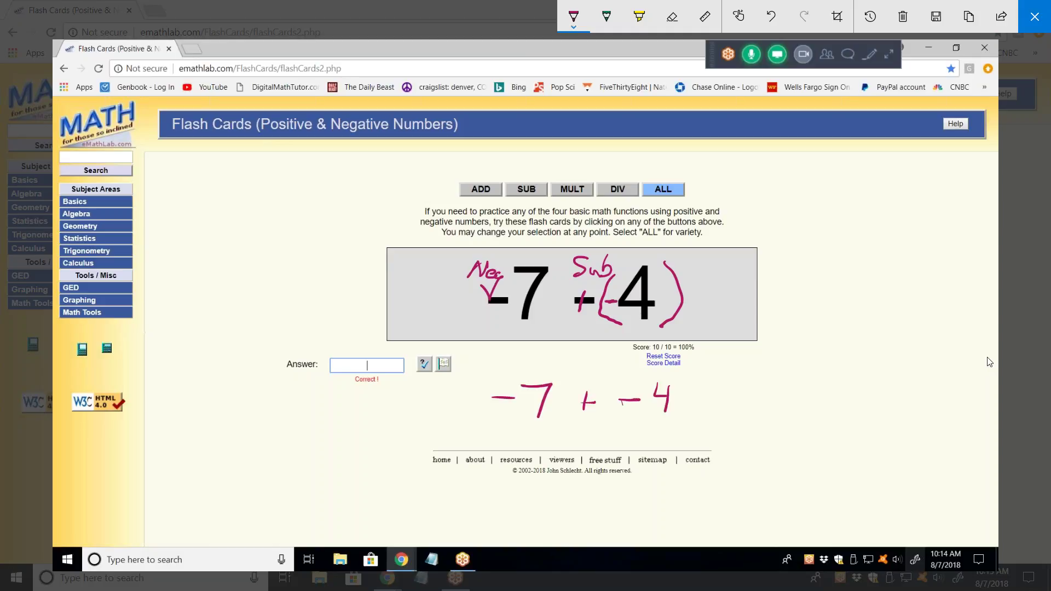
pyautogui.moveTo(627, 379); pyautogui.dragTo(641, 432)
pyautogui.moveTo(669, 365); pyautogui.dragTo(676, 428)
pyautogui.moveTo(500, 370); pyautogui.dragTo(527, 437)
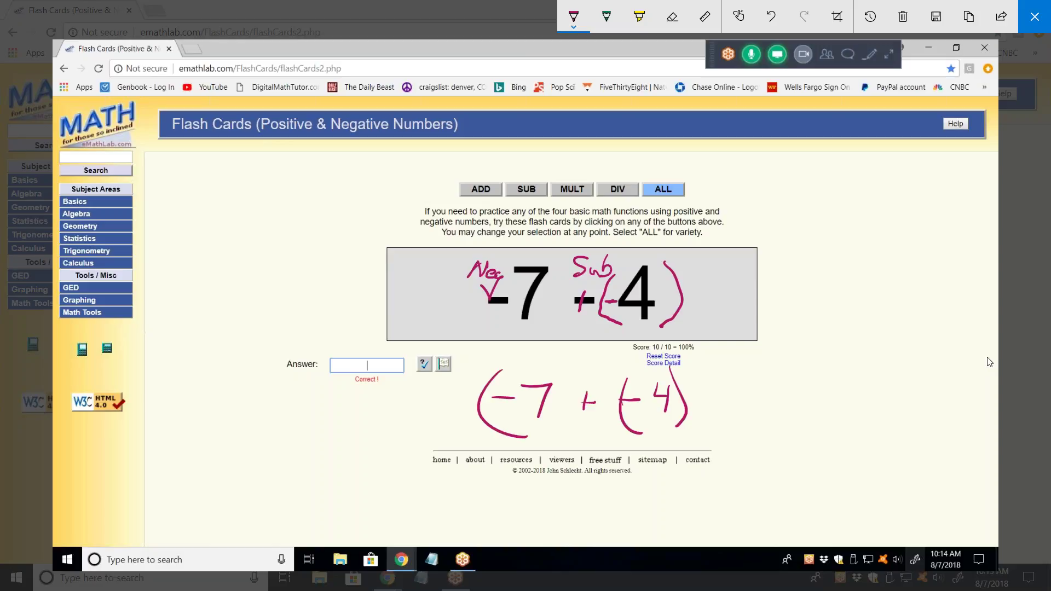
pyautogui.moveTo(547, 367); pyautogui.dragTo(550, 452)
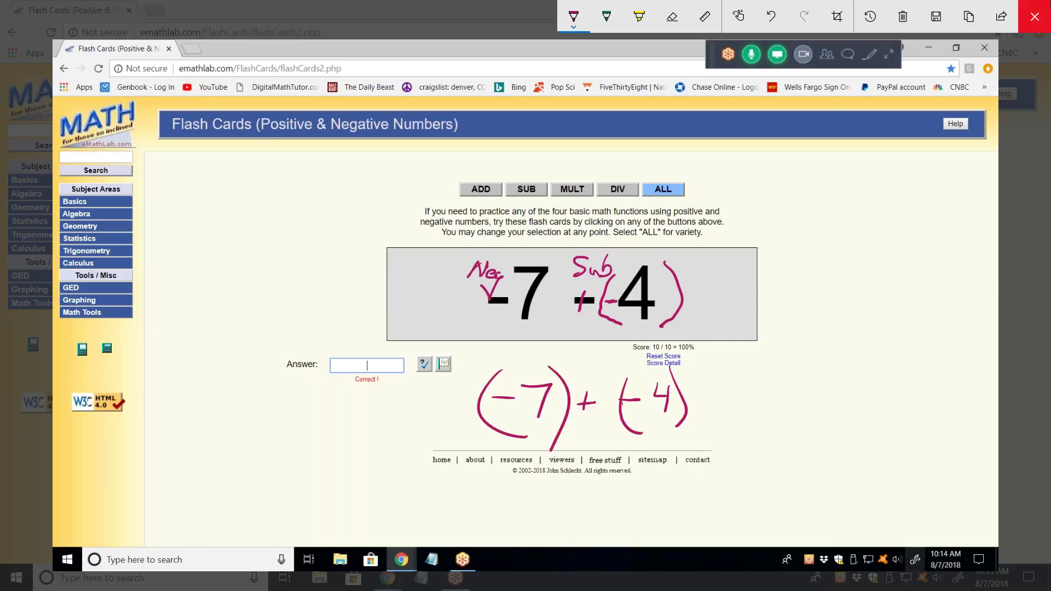
pyautogui.click(1034, 17)
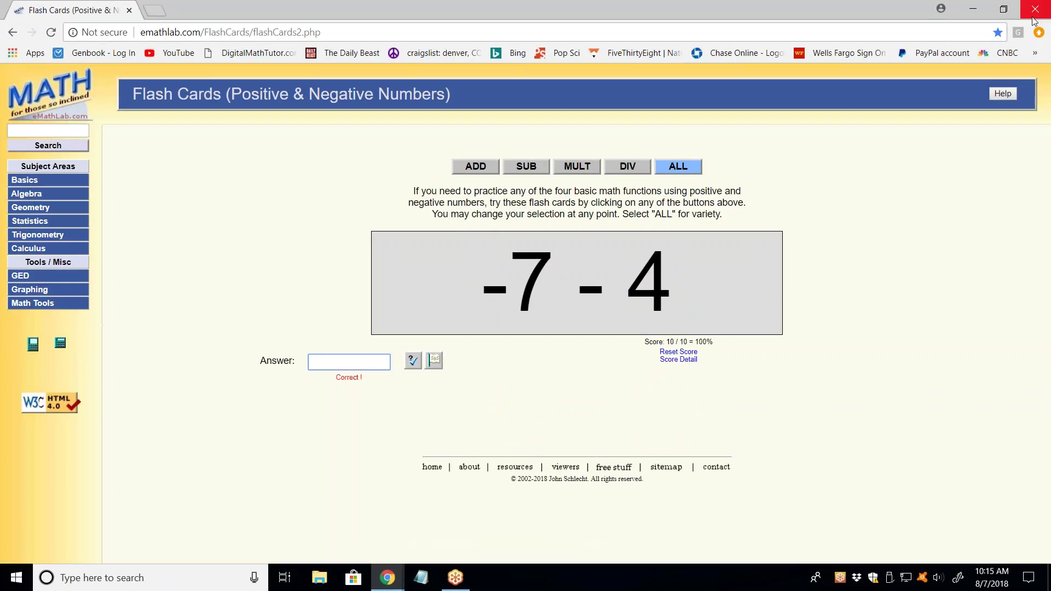
# Answer the flash cards -7 - 4 with -11, 5 - 3 with 2, and 2 x 3 with 6
pyautogui.write('-11')
pyautogui.press('Return')
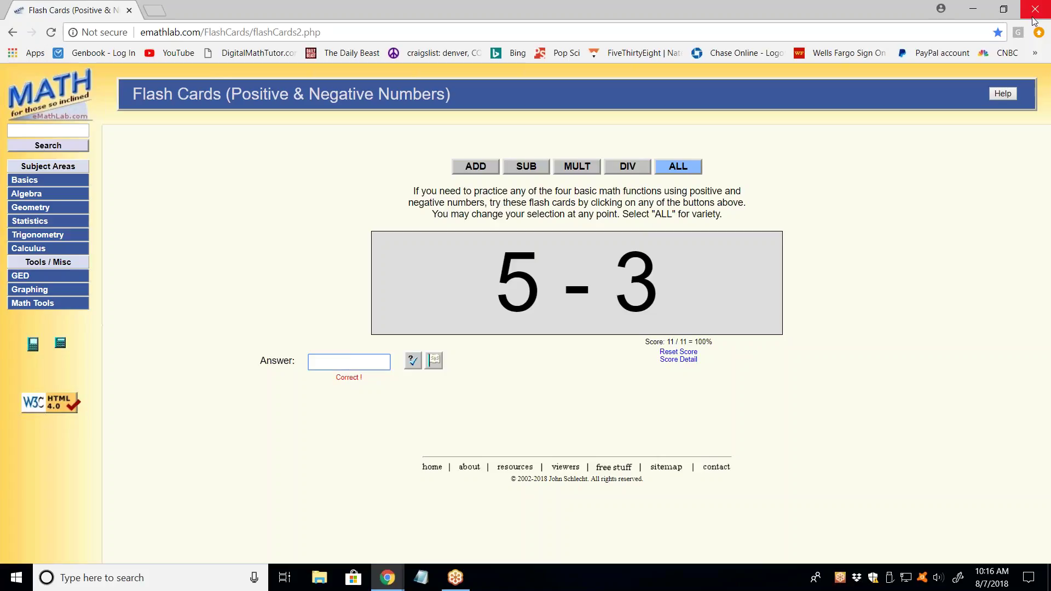
pyautogui.write('2')
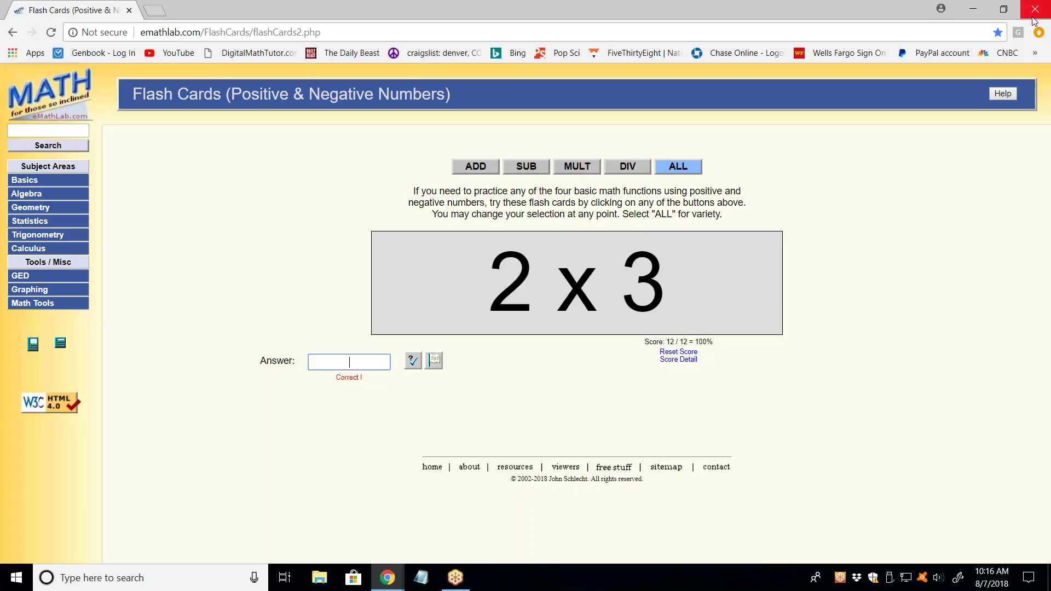
pyautogui.write('6')
pyautogui.press('Return')
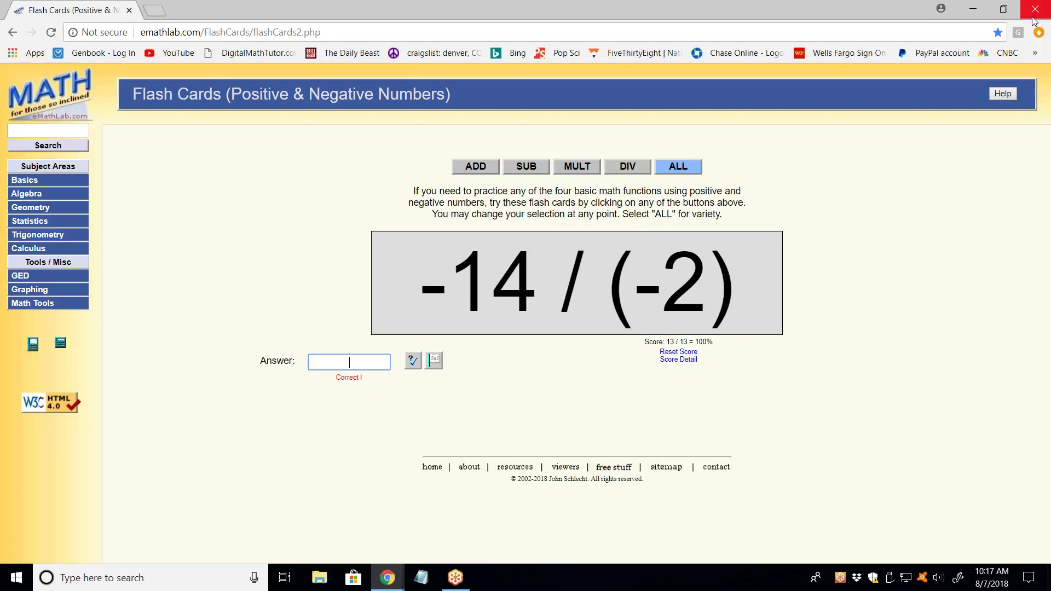
# Answer the flash cards -14 / (-2) with 7, -1 x 12 with -12, and -2 - 6 with -8
pyautogui.write('7')
pyautogui.press('Return')
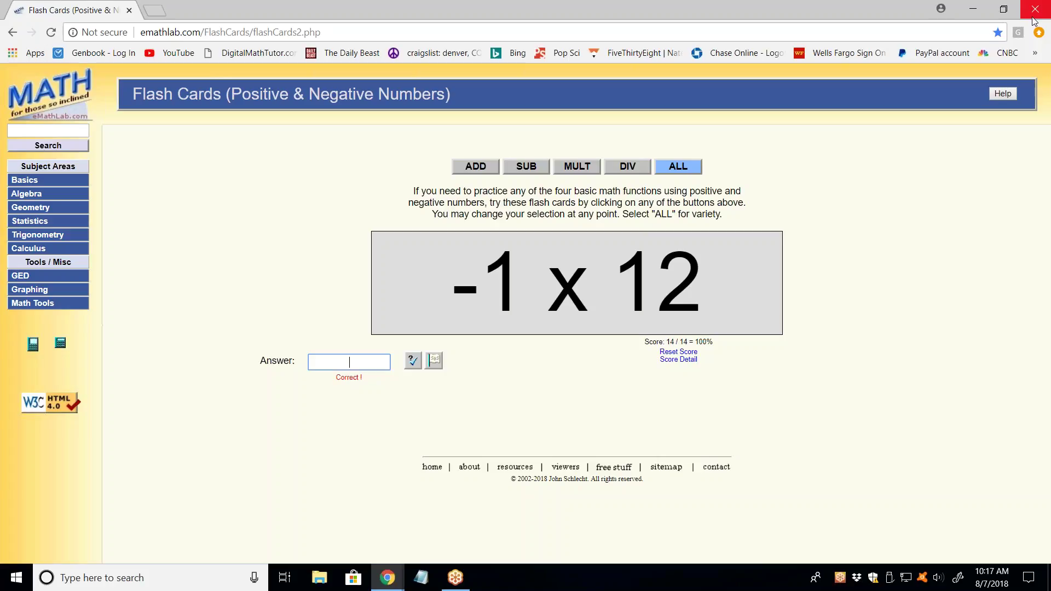
pyautogui.write('-12')
pyautogui.press('Return')
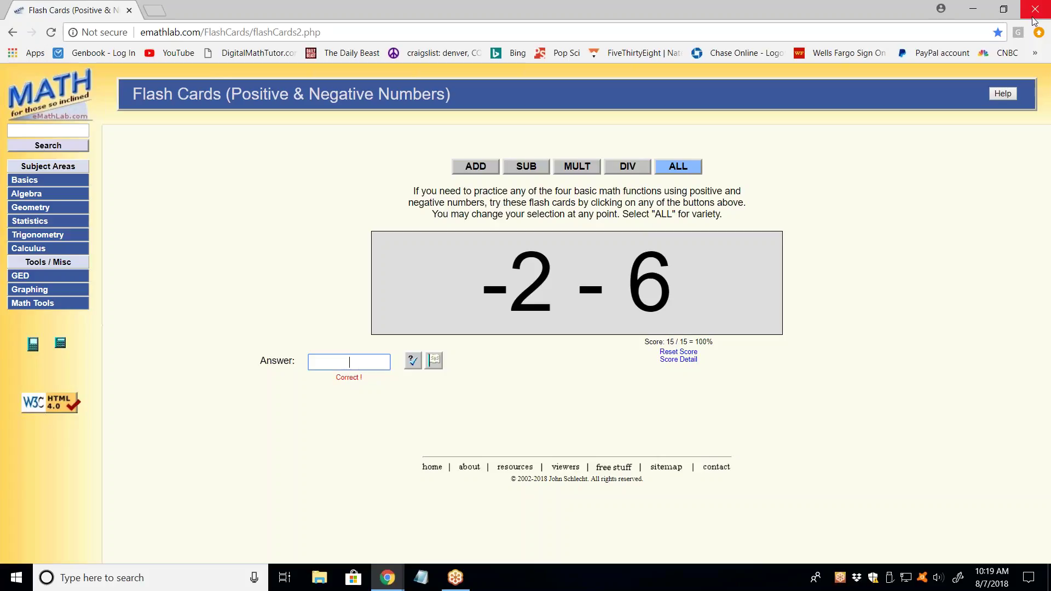
pyautogui.write('-8')
pyautogui.press('Return')
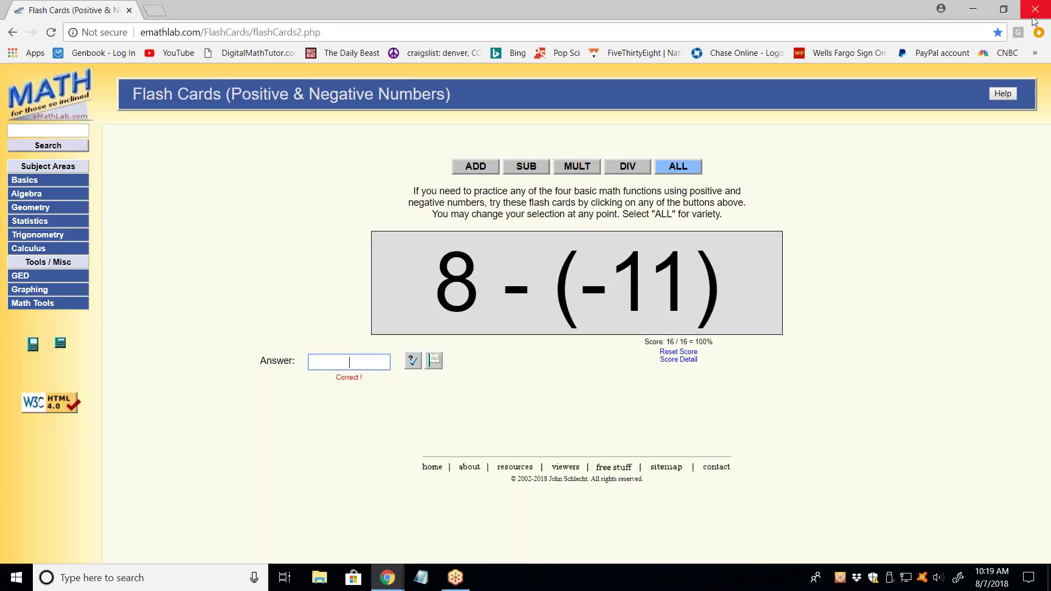
# Answer the flash cards 8 - (-11) with 19 and 10 + (-5) with 5
pyautogui.write('19')
pyautogui.press('Return')
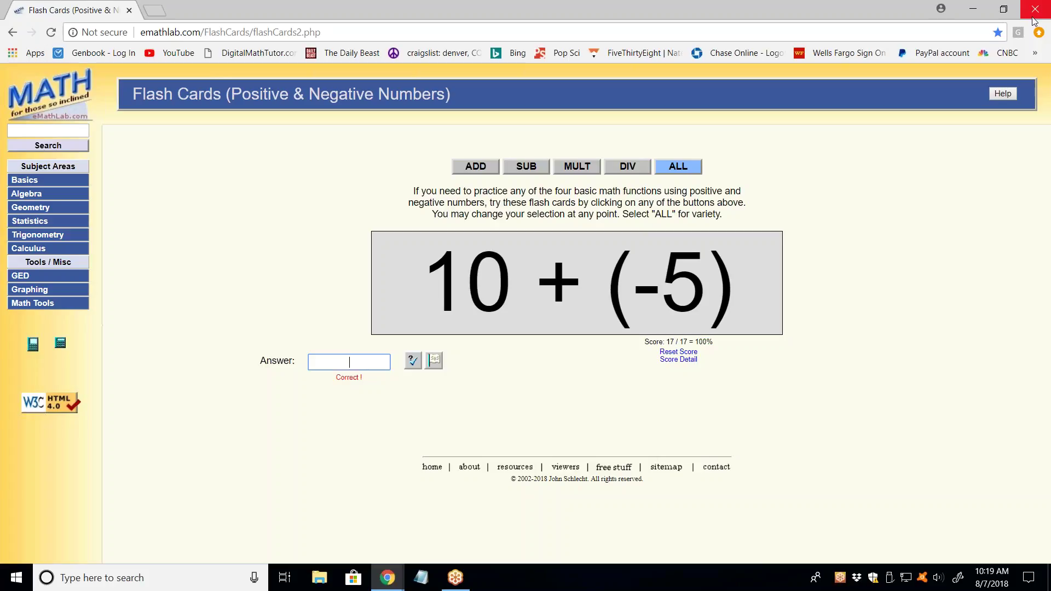
pyautogui.write('5')
pyautogui.press('Return')
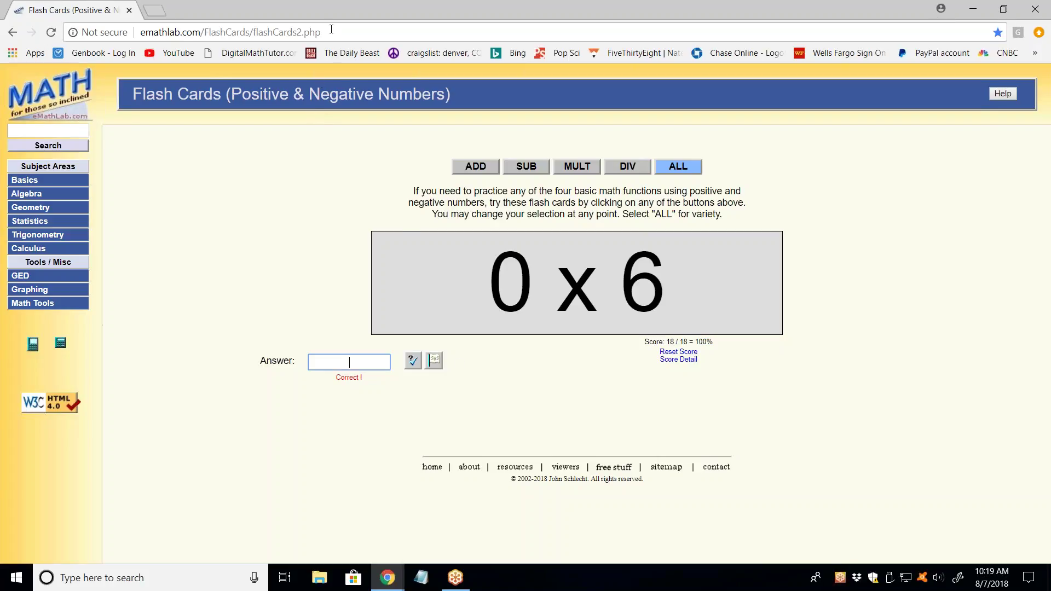
# Copy the flash card page's web address and close the browser window
pyautogui.click(302, 33)
pyautogui.rightClick(301, 33)
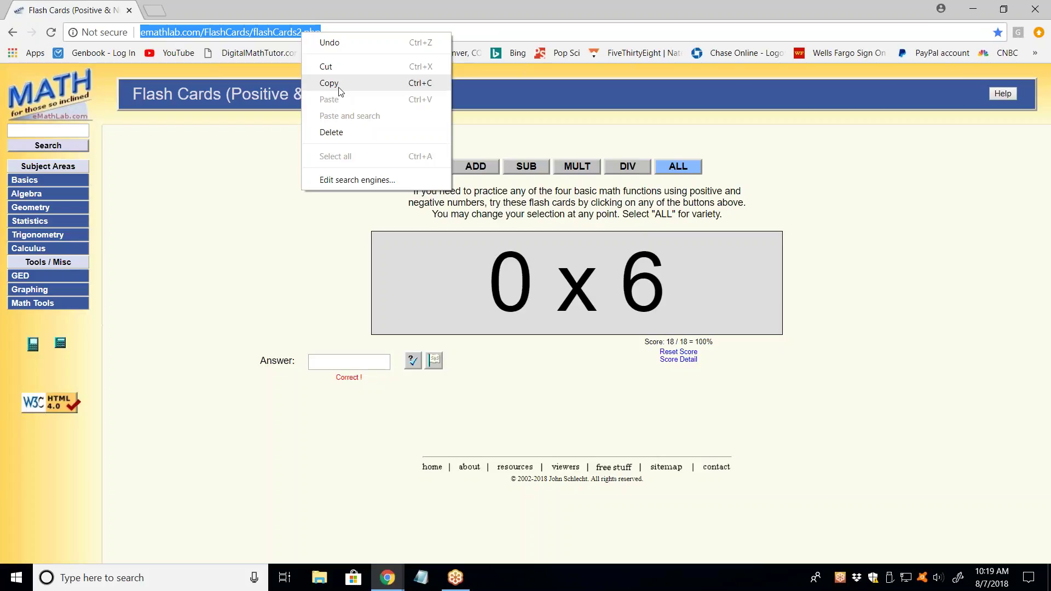
pyautogui.click(338, 83)
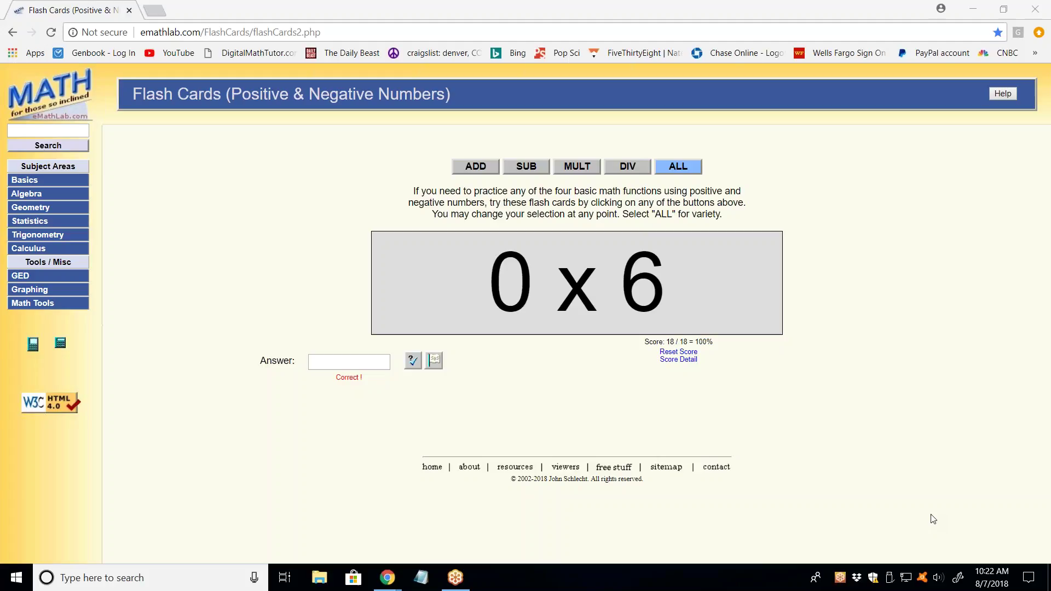
pyautogui.click(1036, 12)
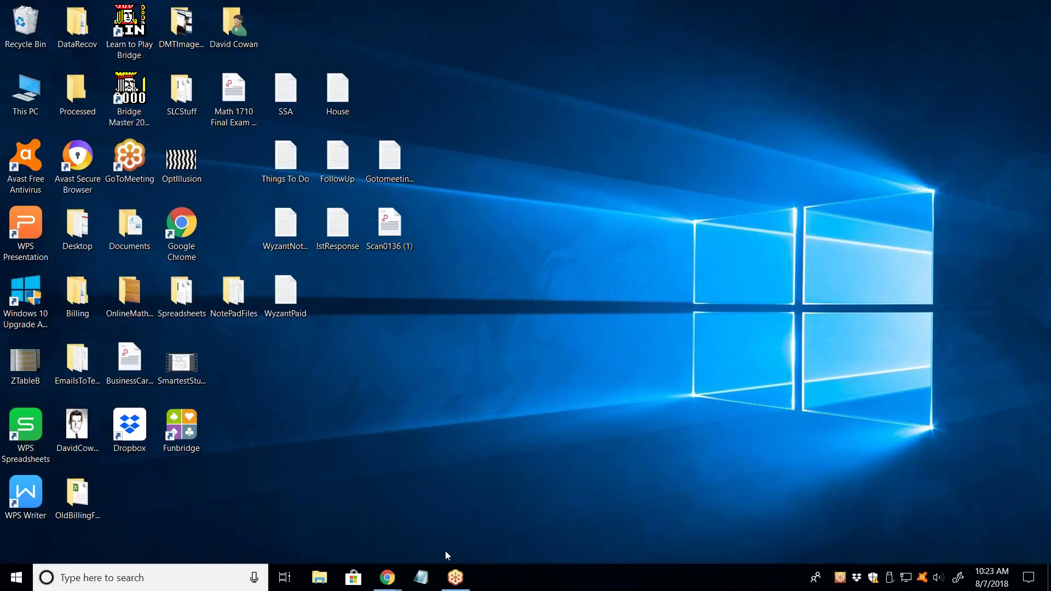
# Open a blank maximized Notepad window and start a Windows Ink screen sketch over it
pyautogui.click(424, 575)
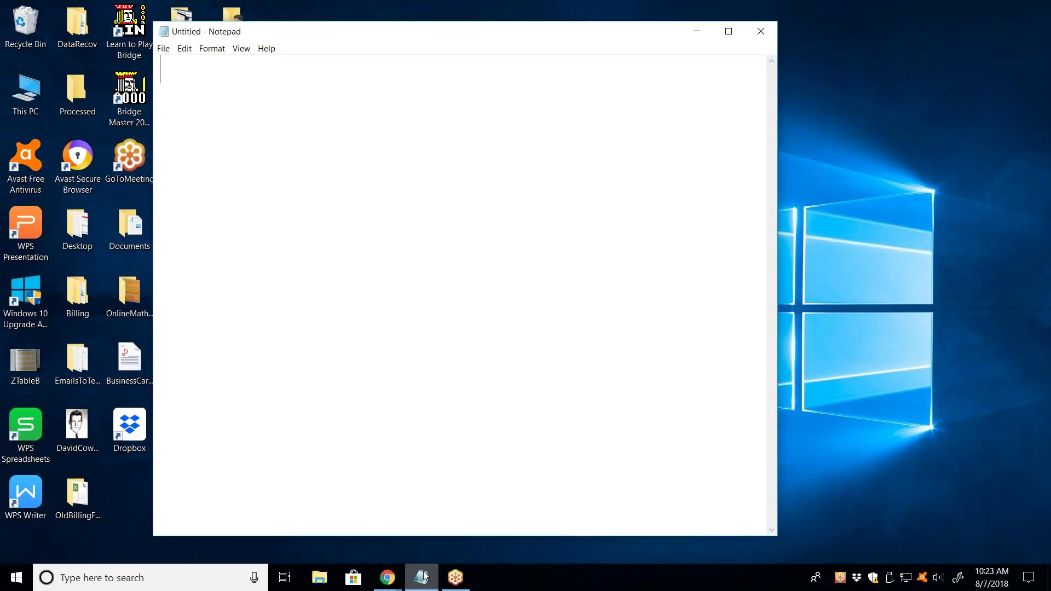
pyautogui.moveTo(566, 43); pyautogui.dragTo(614, 54)
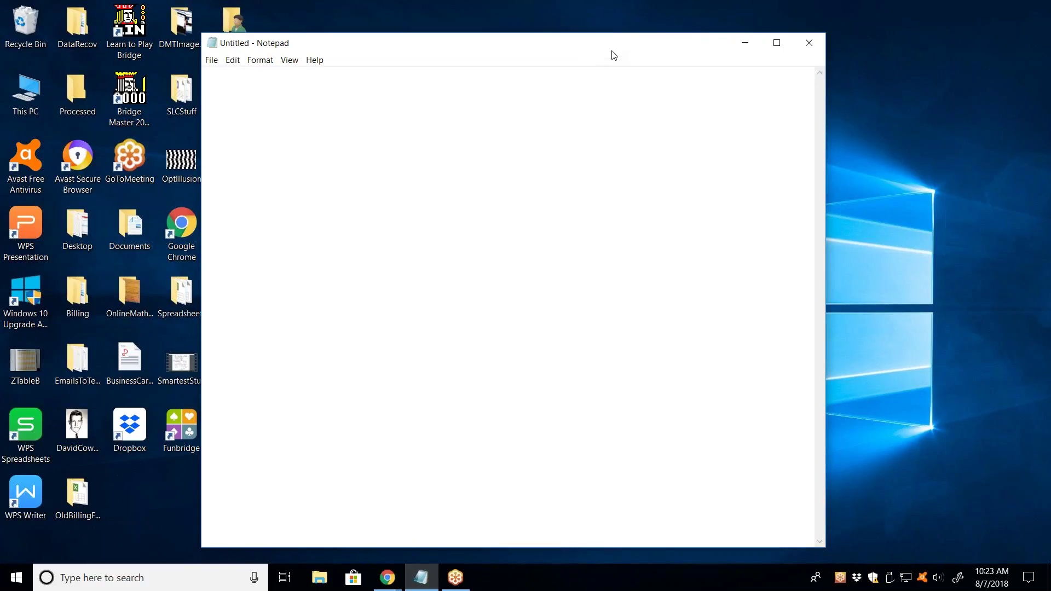
pyautogui.click(777, 43)
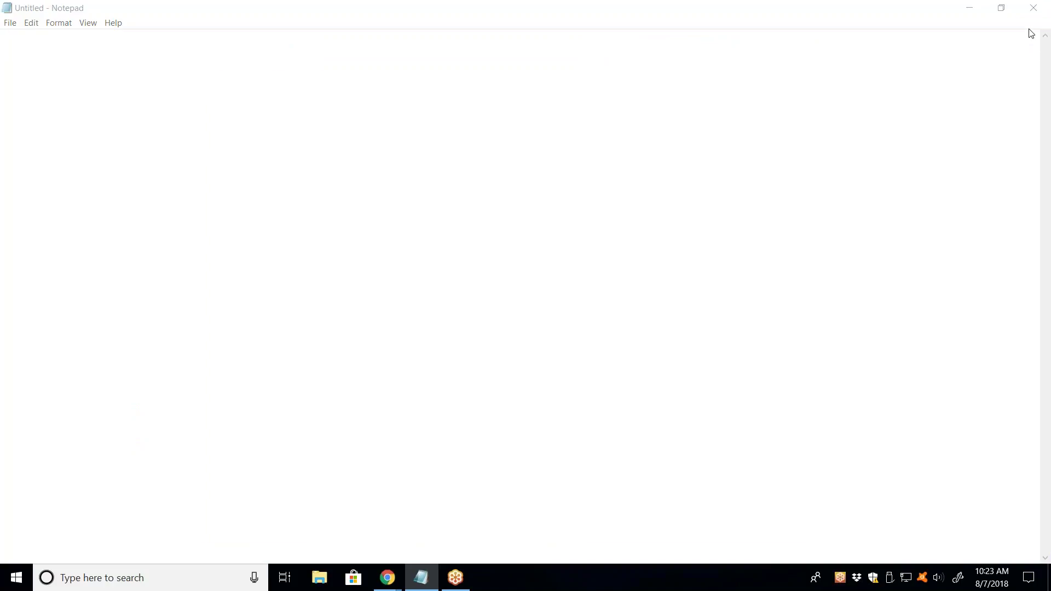
pyautogui.rightClick(957, 577)
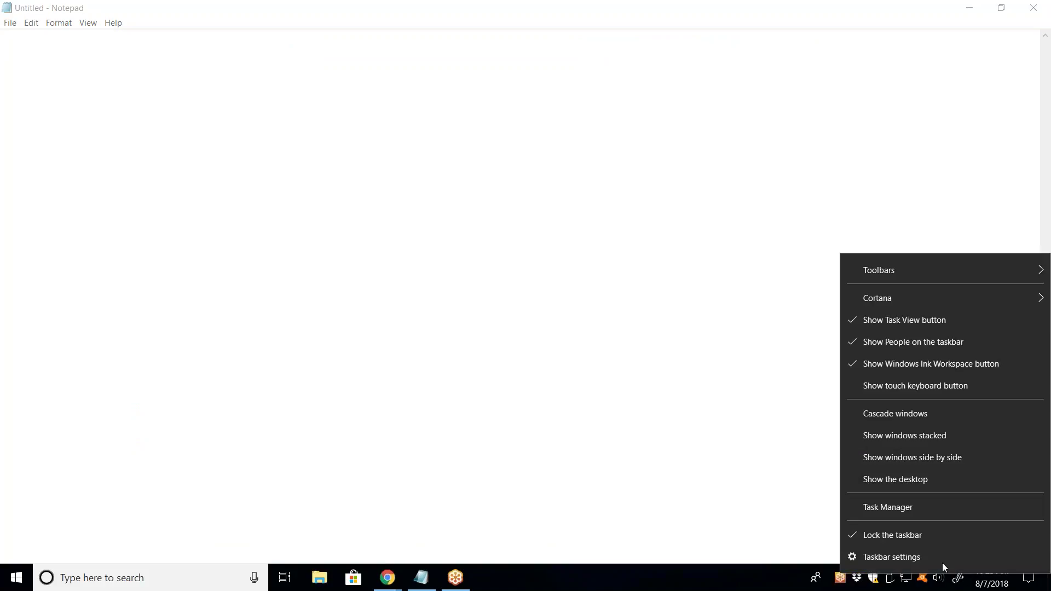
pyautogui.click(720, 511)
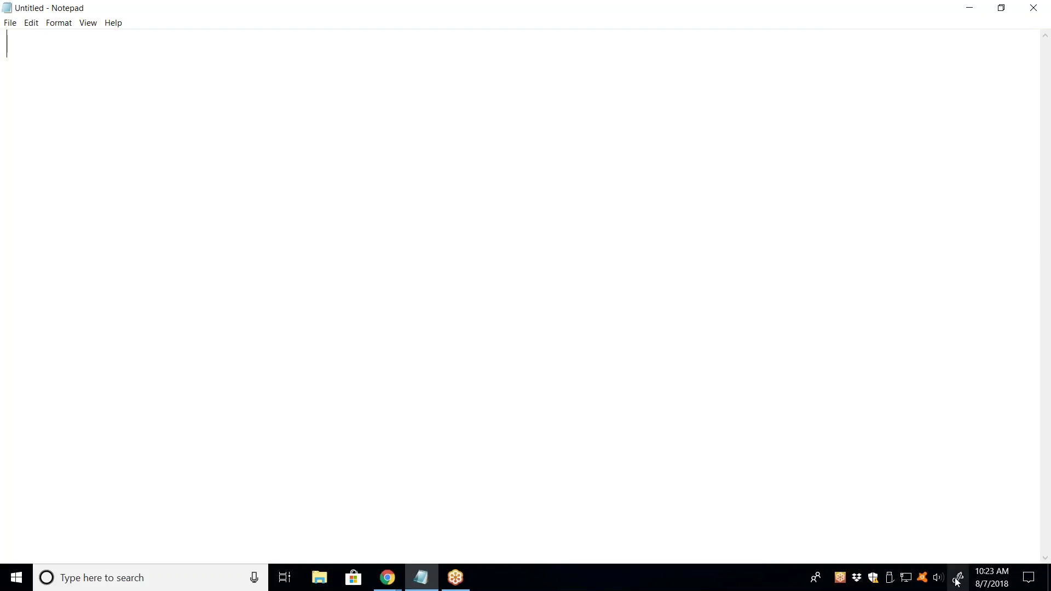
pyautogui.click(956, 578)
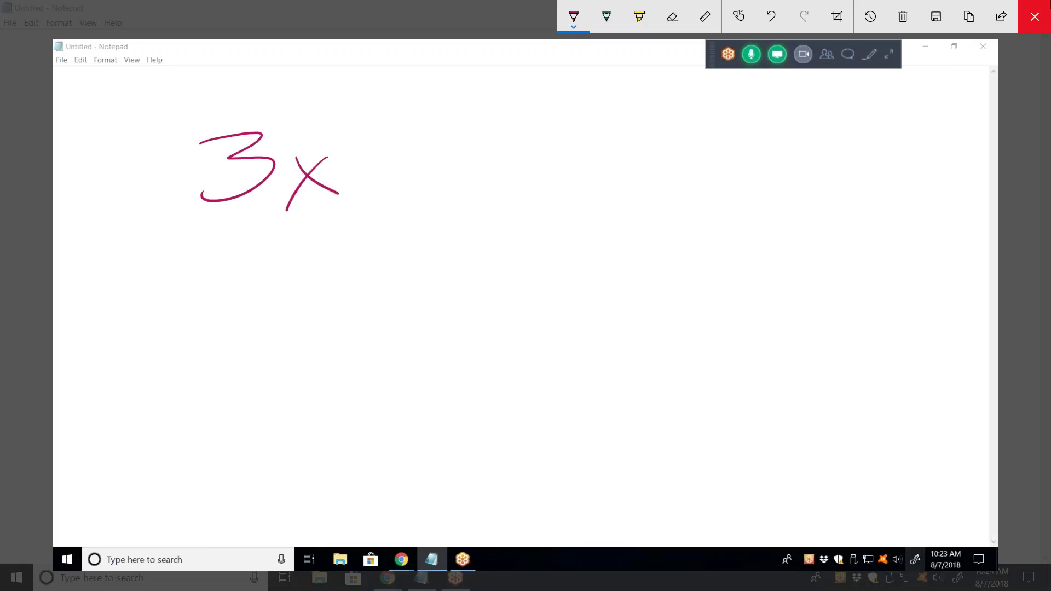
# Complete the handwritten equation 3x + 4 = 16 by adding + 4 = 16 after the 3x
pyautogui.moveTo(383, 160); pyautogui.dragTo(380, 193)
pyautogui.moveTo(369, 173); pyautogui.dragTo(465, 163)
pyautogui.moveTo(477, 132); pyautogui.dragTo(451, 202)
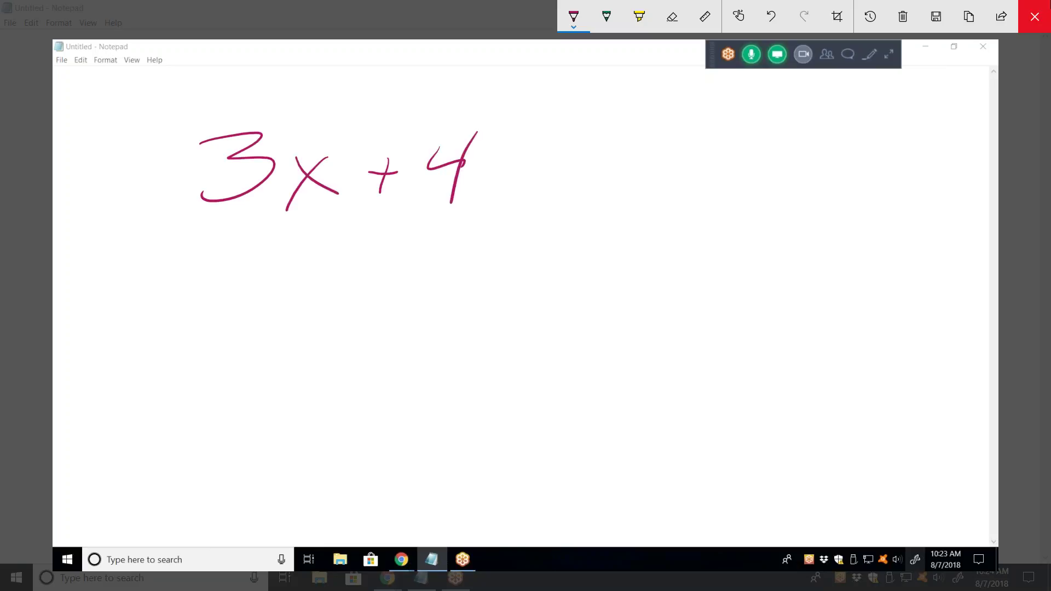
pyautogui.moveTo(524, 175)
pyautogui.mouseDown()
pyautogui.moveTo(554, 174)
pyautogui.moveTo(551, 164)
pyautogui.mouseUp()
pyautogui.moveTo(653, 122); pyautogui.dragTo(612, 191)
pyautogui.moveTo(698, 121); pyautogui.dragTo(667, 184)
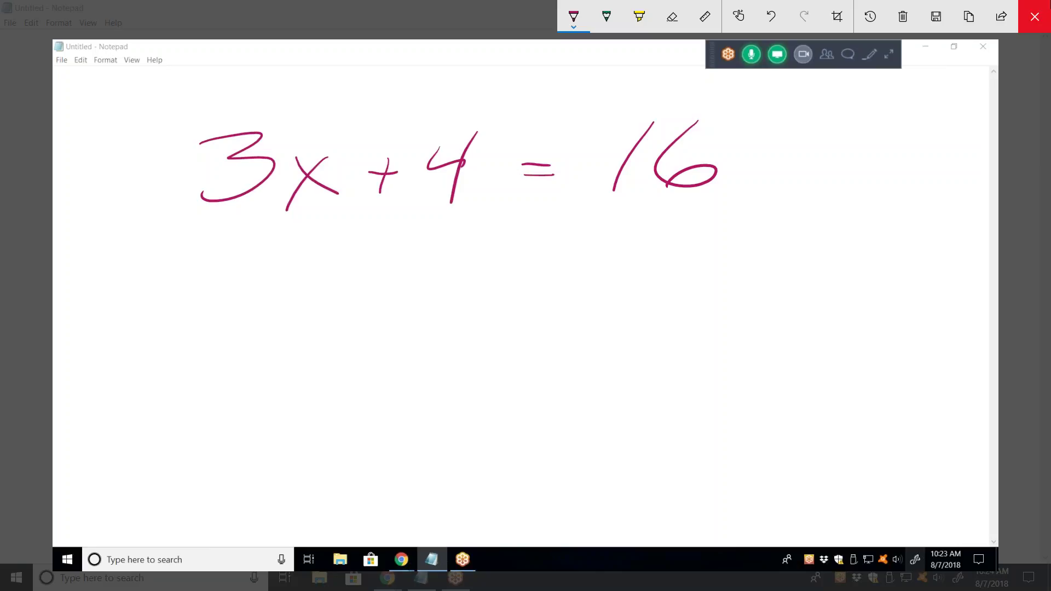
# Handwrite -4 beneath both sides of the equation and put the result 3x = 12 on the line below
pyautogui.moveTo(416, 225); pyautogui.dragTo(440, 224)
pyautogui.moveTo(456, 212)
pyautogui.mouseDown()
pyautogui.moveTo(464, 223)
pyautogui.moveTo(442, 249)
pyautogui.mouseUp()
pyautogui.moveTo(636, 216)
pyautogui.mouseDown()
pyautogui.moveTo(701, 208)
pyautogui.moveTo(698, 234)
pyautogui.mouseUp()
pyautogui.moveTo(371, 293)
pyautogui.mouseDown()
pyautogui.moveTo(387, 309)
pyautogui.moveTo(370, 340)
pyautogui.mouseUp()
pyautogui.moveTo(438, 314); pyautogui.dragTo(467, 339)
pyautogui.moveTo(462, 309); pyautogui.dragTo(439, 339)
pyautogui.moveTo(505, 316)
pyautogui.mouseDown()
pyautogui.moveTo(540, 314)
pyautogui.moveTo(545, 301)
pyautogui.mouseUp()
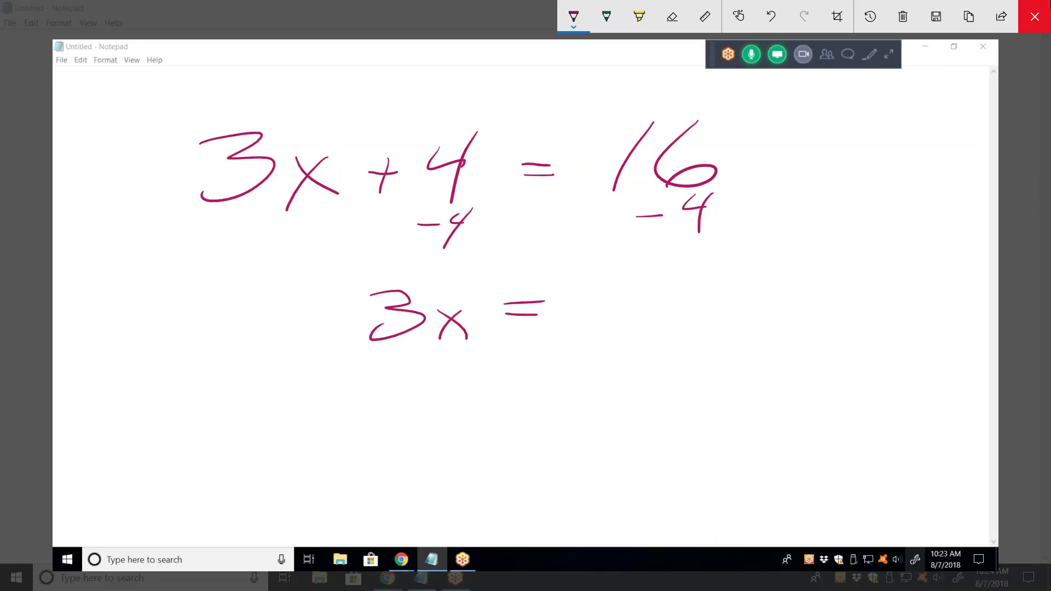
pyautogui.moveTo(602, 280)
pyautogui.mouseDown()
pyautogui.moveTo(575, 336)
pyautogui.moveTo(695, 328)
pyautogui.mouseUp()
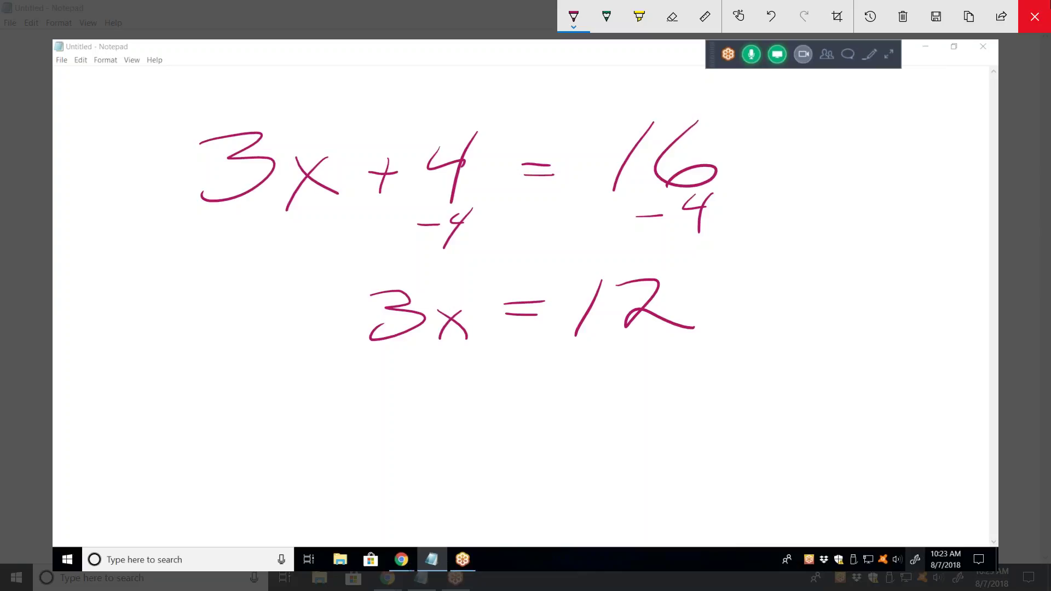
# Draw a fraction bar with a 3 beneath it under both 3x and 12
pyautogui.moveTo(374, 356); pyautogui.dragTo(496, 361)
pyautogui.moveTo(434, 369); pyautogui.dragTo(428, 394)
pyautogui.moveTo(580, 348); pyautogui.dragTo(688, 347)
pyautogui.moveTo(613, 368)
pyautogui.mouseDown()
pyautogui.moveTo(614, 390)
pyautogui.moveTo(609, 378)
pyautogui.mouseUp()
# Erase all ink from the sketch
pyautogui.click(672, 16)
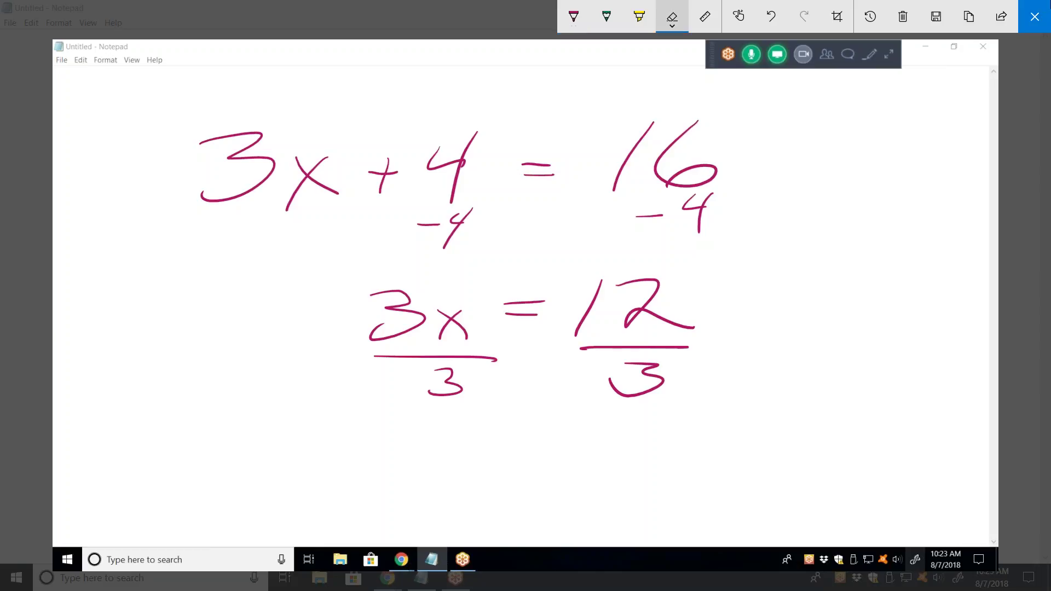
pyautogui.click(672, 16)
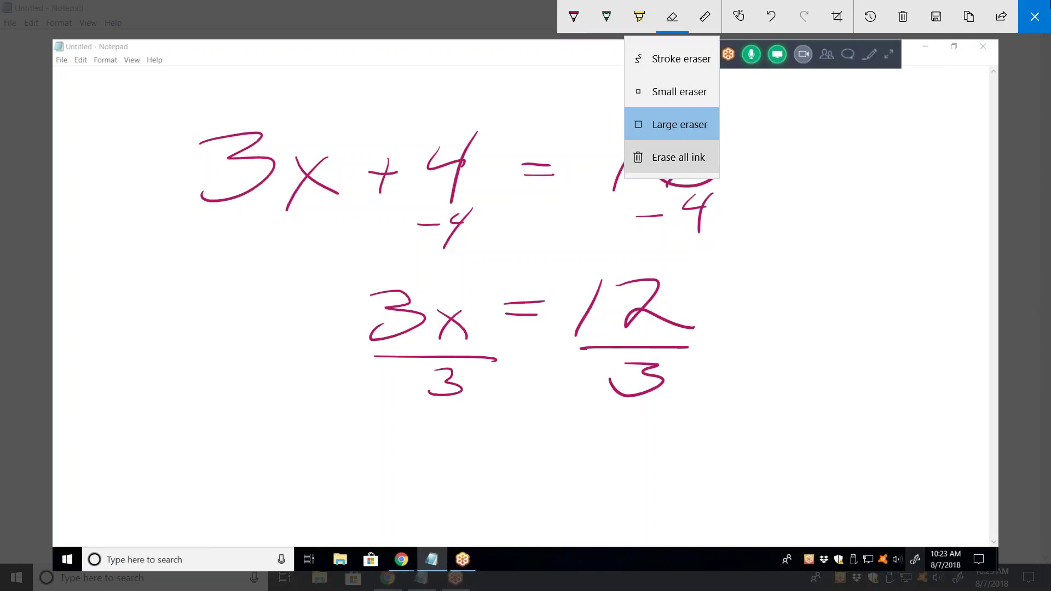
pyautogui.click(673, 155)
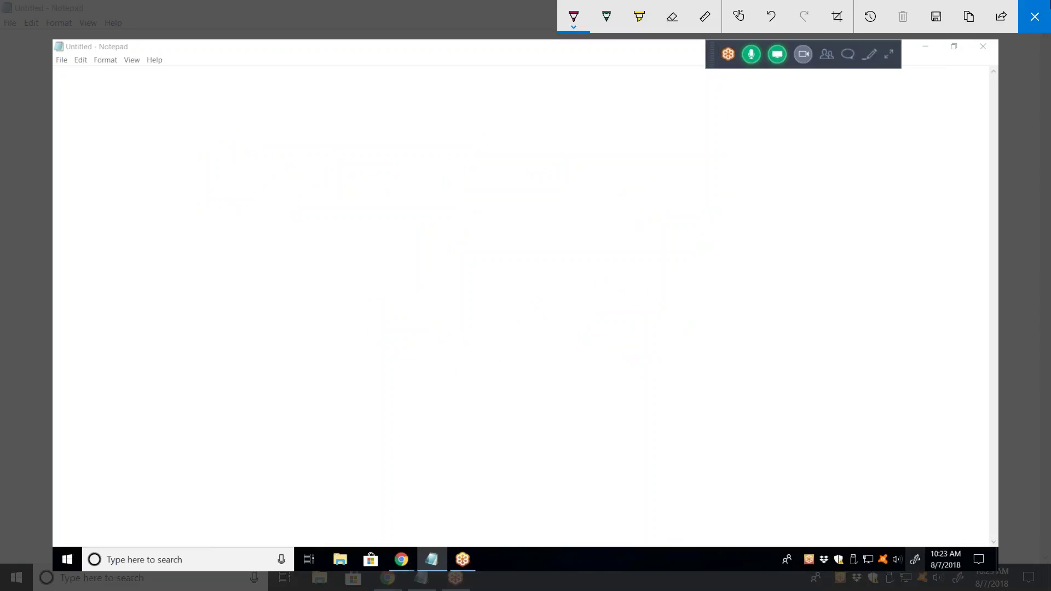
# Handwrite 3(x+2) near the upper edge of the sketch as the left side of a new equation
pyautogui.moveTo(202, 153)
pyautogui.mouseDown()
pyautogui.moveTo(253, 152)
pyautogui.moveTo(252, 214)
pyautogui.moveTo(202, 217)
pyautogui.mouseUp()
pyautogui.moveTo(331, 108); pyautogui.dragTo(326, 262)
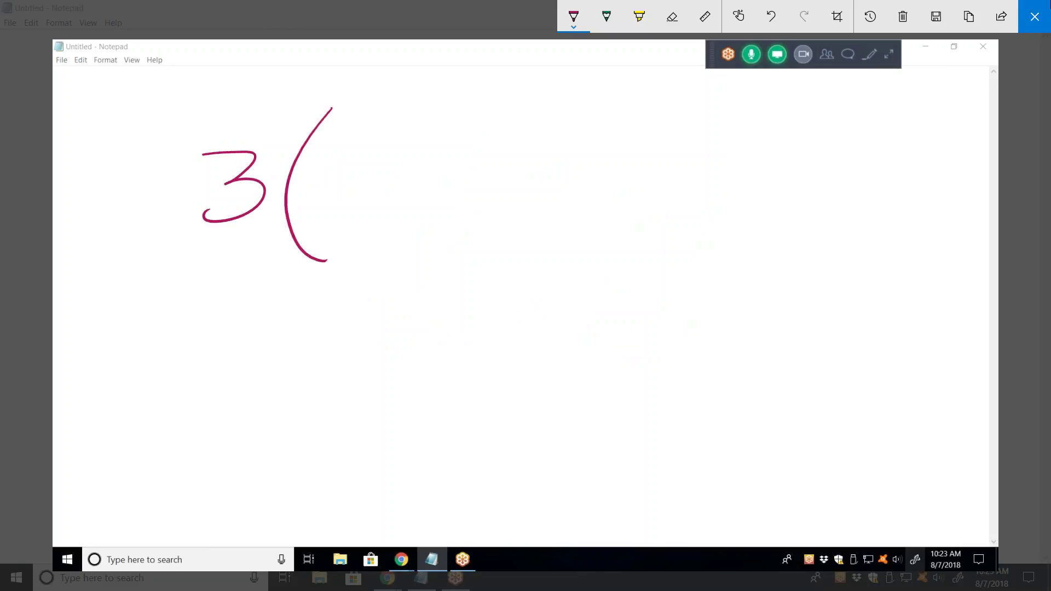
pyautogui.moveTo(319, 160); pyautogui.dragTo(354, 211)
pyautogui.moveTo(346, 159); pyautogui.dragTo(321, 218)
pyautogui.moveTo(387, 159); pyautogui.dragTo(385, 201)
pyautogui.moveTo(375, 181)
pyautogui.mouseDown()
pyautogui.moveTo(403, 180)
pyautogui.moveTo(450, 207)
pyautogui.mouseUp()
pyautogui.moveTo(432, 105)
pyautogui.mouseDown()
pyautogui.moveTo(477, 200)
pyautogui.moveTo(443, 251)
pyautogui.mouseUp()
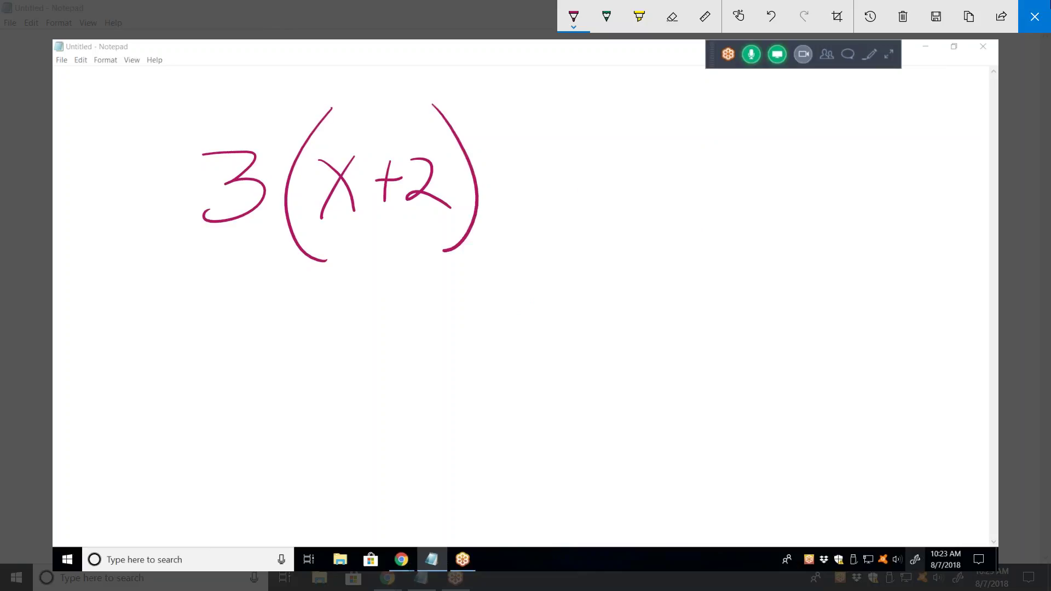
# Handwrite = 2x - 7 after 3(x+2) to complete the equation
pyautogui.moveTo(551, 192); pyautogui.dragTo(572, 191)
pyautogui.moveTo(533, 176); pyautogui.dragTo(560, 176)
pyautogui.moveTo(621, 157)
pyautogui.mouseDown()
pyautogui.moveTo(629, 188)
pyautogui.moveTo(671, 214)
pyautogui.mouseUp()
pyautogui.moveTo(684, 181)
pyautogui.mouseDown()
pyautogui.moveTo(716, 212)
pyautogui.moveTo(680, 220)
pyautogui.mouseUp()
pyautogui.moveTo(751, 188); pyautogui.dragTo(792, 188)
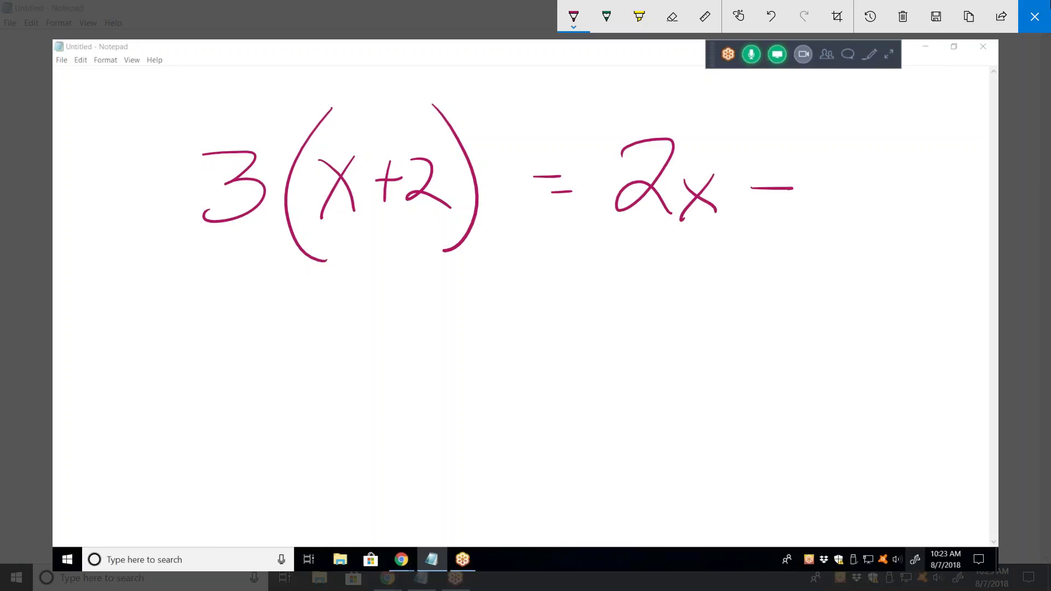
pyautogui.moveTo(811, 152)
pyautogui.mouseDown()
pyautogui.moveTo(863, 148)
pyautogui.moveTo(836, 235)
pyautogui.mouseUp()
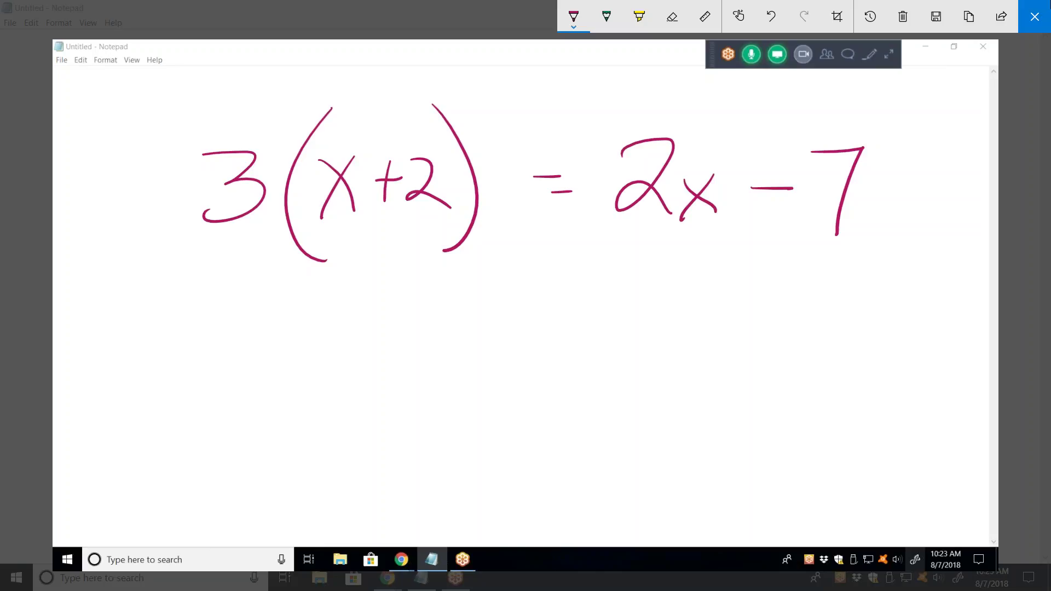
# Handwrite the distributed equation 3x + 6 = 2x - 7 on the line below
pyautogui.moveTo(304, 296)
pyautogui.mouseDown()
pyautogui.moveTo(329, 317)
pyautogui.moveTo(309, 329)
pyautogui.mouseUp()
pyautogui.moveTo(379, 307)
pyautogui.mouseDown()
pyautogui.moveTo(395, 337)
pyautogui.moveTo(379, 307)
pyautogui.moveTo(424, 320)
pyautogui.moveTo(423, 333)
pyautogui.moveTo(446, 312)
pyautogui.mouseUp()
pyautogui.moveTo(479, 277)
pyautogui.mouseDown()
pyautogui.moveTo(467, 338)
pyautogui.moveTo(463, 324)
pyautogui.mouseUp()
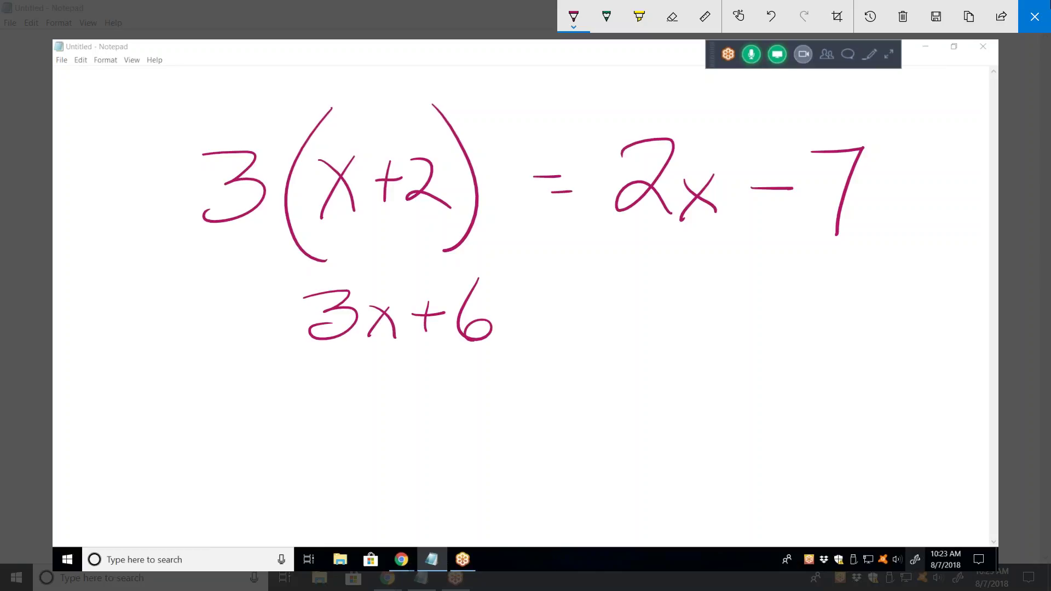
pyautogui.moveTo(544, 296); pyautogui.dragTo(576, 295)
pyautogui.moveTo(549, 312)
pyautogui.mouseDown()
pyautogui.moveTo(639, 315)
pyautogui.moveTo(670, 335)
pyautogui.moveTo(705, 335)
pyautogui.mouseUp()
pyautogui.moveTo(700, 299); pyautogui.dragTo(672, 338)
pyautogui.moveTo(732, 312)
pyautogui.mouseDown()
pyautogui.moveTo(752, 311)
pyautogui.moveTo(788, 345)
pyautogui.mouseUp()
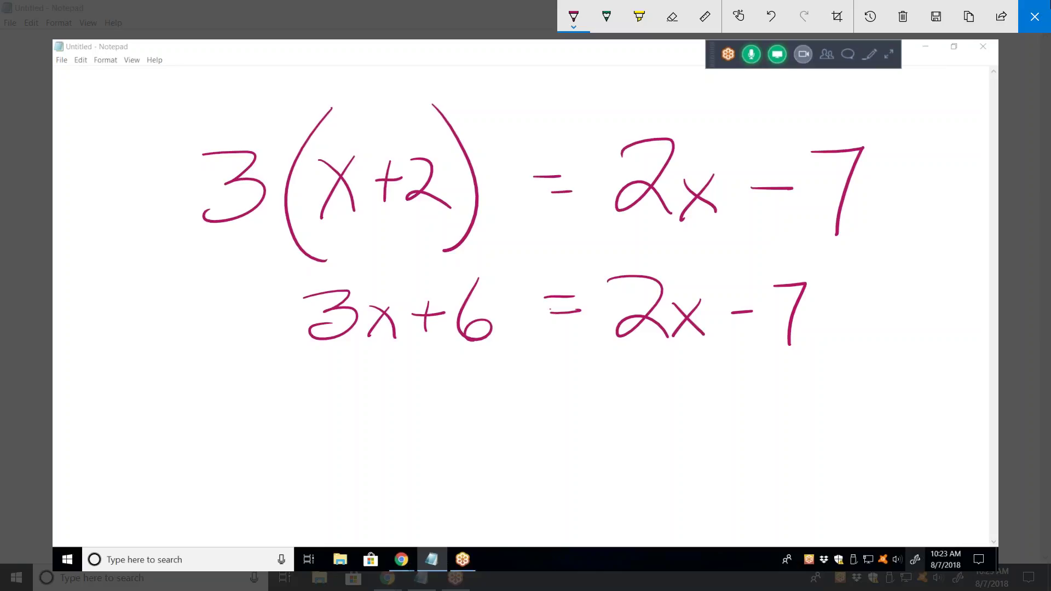
# Mark the 3x + 6 line and draw arrows moving 2x to the left side and 6 to the right side
pyautogui.moveTo(134, 323); pyautogui.dragTo(232, 316)
pyautogui.moveTo(661, 258)
pyautogui.mouseDown()
pyautogui.moveTo(432, 252)
pyautogui.moveTo(391, 272)
pyautogui.moveTo(458, 269)
pyautogui.mouseUp()
pyautogui.moveTo(472, 371)
pyautogui.mouseDown()
pyautogui.moveTo(511, 385)
pyautogui.moveTo(801, 383)
pyautogui.moveTo(808, 373)
pyautogui.mouseUp()
pyautogui.moveTo(760, 367); pyautogui.dragTo(766, 428)
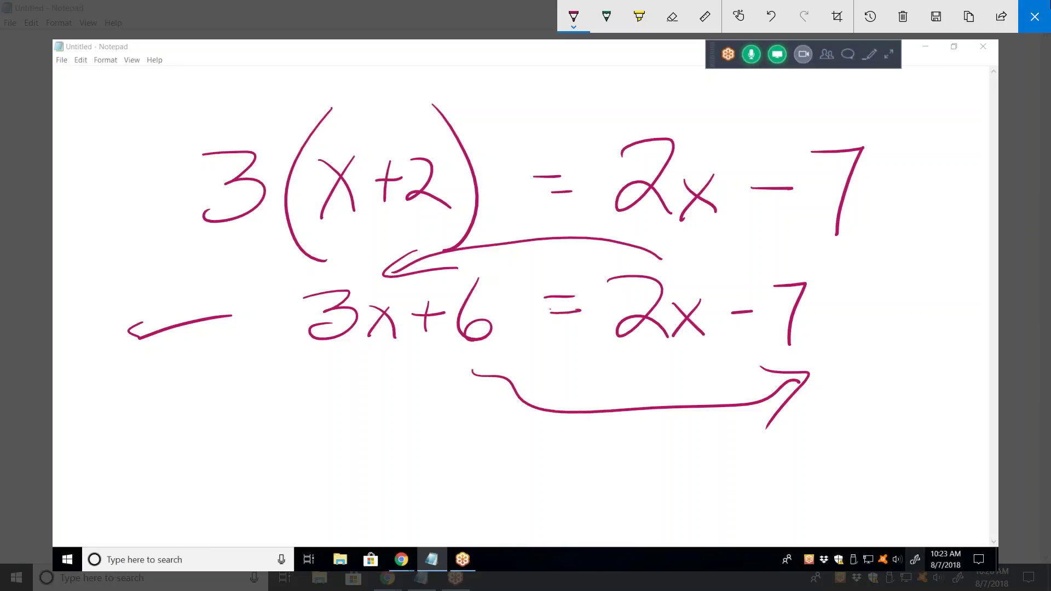
# Handwrite -2x beneath the 2x and the 3x on both sides of the equation
pyautogui.moveTo(605, 356); pyautogui.dragTo(638, 356)
pyautogui.moveTo(649, 349)
pyautogui.mouseDown()
pyautogui.moveTo(672, 354)
pyautogui.moveTo(679, 377)
pyautogui.moveTo(708, 371)
pyautogui.mouseUp()
pyautogui.moveTo(703, 357); pyautogui.dragTo(688, 379)
pyautogui.moveTo(311, 362)
pyautogui.mouseDown()
pyautogui.moveTo(403, 381)
pyautogui.moveTo(375, 391)
pyautogui.mouseUp()
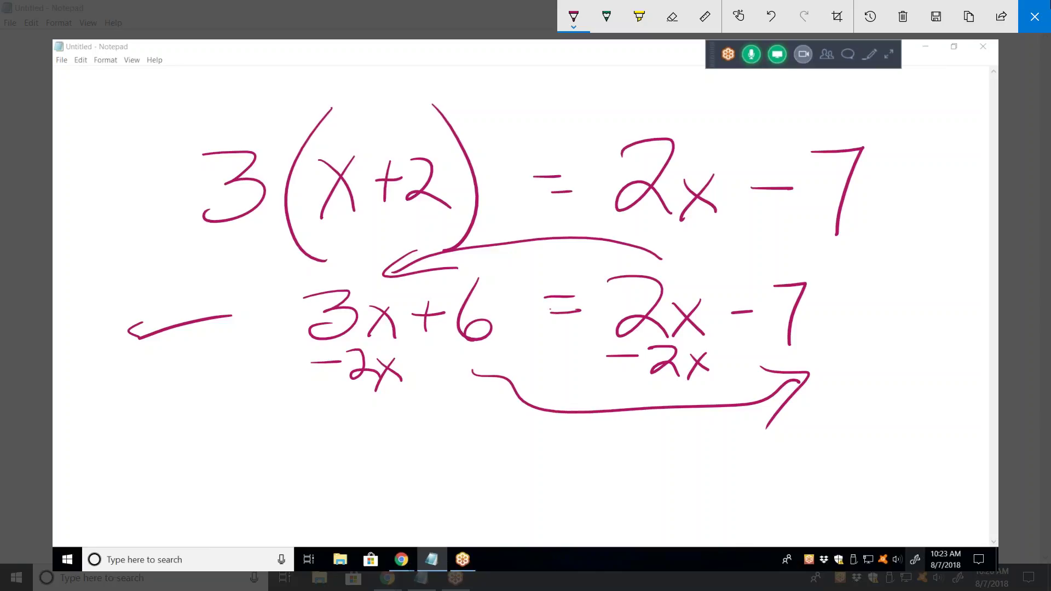
# Handwrite the reduced equation x + 6 = -7 below the subtraction
pyautogui.moveTo(429, 431); pyautogui.dragTo(461, 479)
pyautogui.moveTo(466, 432); pyautogui.dragTo(422, 485)
pyautogui.moveTo(478, 452); pyautogui.dragTo(509, 449)
pyautogui.moveTo(502, 431); pyautogui.dragTo(492, 472)
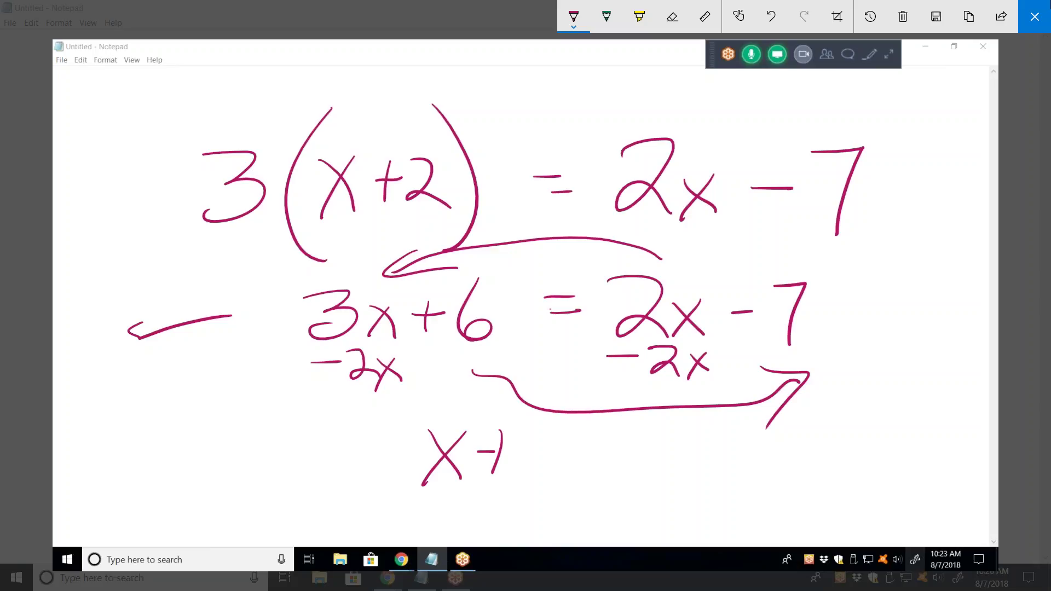
pyautogui.moveTo(540, 422)
pyautogui.mouseDown()
pyautogui.moveTo(542, 479)
pyautogui.moveTo(523, 472)
pyautogui.mouseUp()
pyautogui.moveTo(584, 458)
pyautogui.mouseDown()
pyautogui.moveTo(607, 447)
pyautogui.moveTo(698, 452)
pyautogui.moveTo(726, 488)
pyautogui.mouseUp()
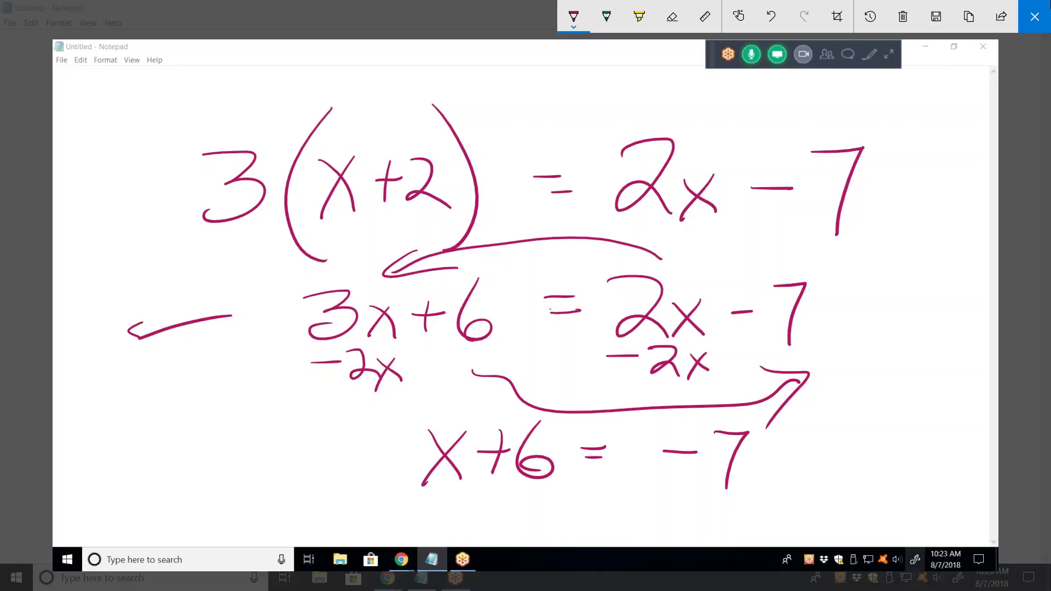
# Start the next line with x = and handwrite -6 on both sides of x + 6 = -7
pyautogui.moveTo(520, 502); pyautogui.dragTo(559, 535)
pyautogui.moveTo(550, 495); pyautogui.dragTo(515, 541)
pyautogui.moveTo(590, 520)
pyautogui.mouseDown()
pyautogui.moveTo(623, 519)
pyautogui.moveTo(625, 504)
pyautogui.mouseUp()
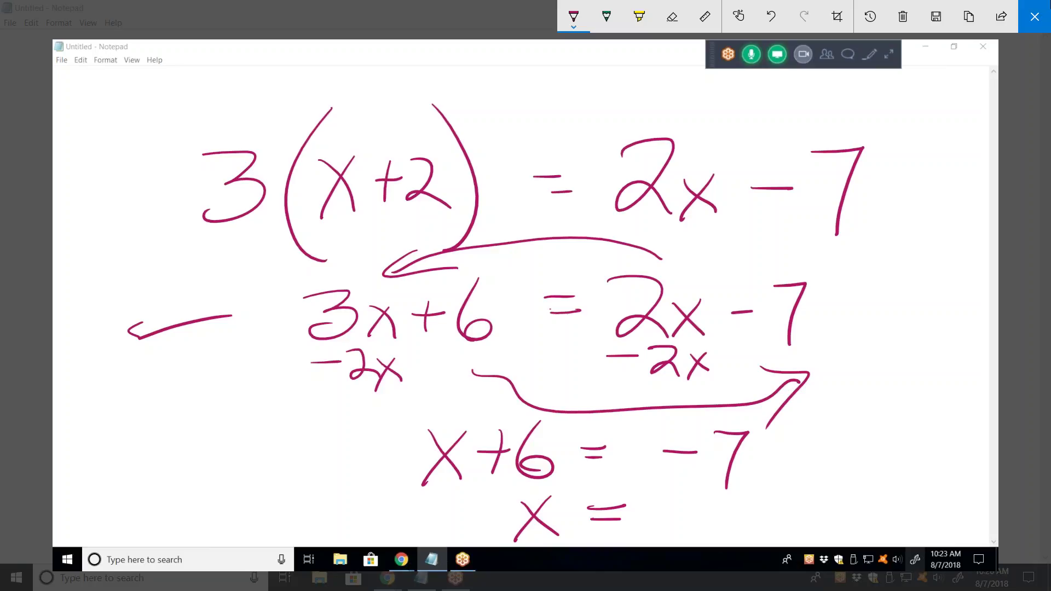
pyautogui.moveTo(488, 488); pyautogui.dragTo(527, 493)
pyautogui.moveTo(753, 462); pyautogui.dragTo(802, 469)
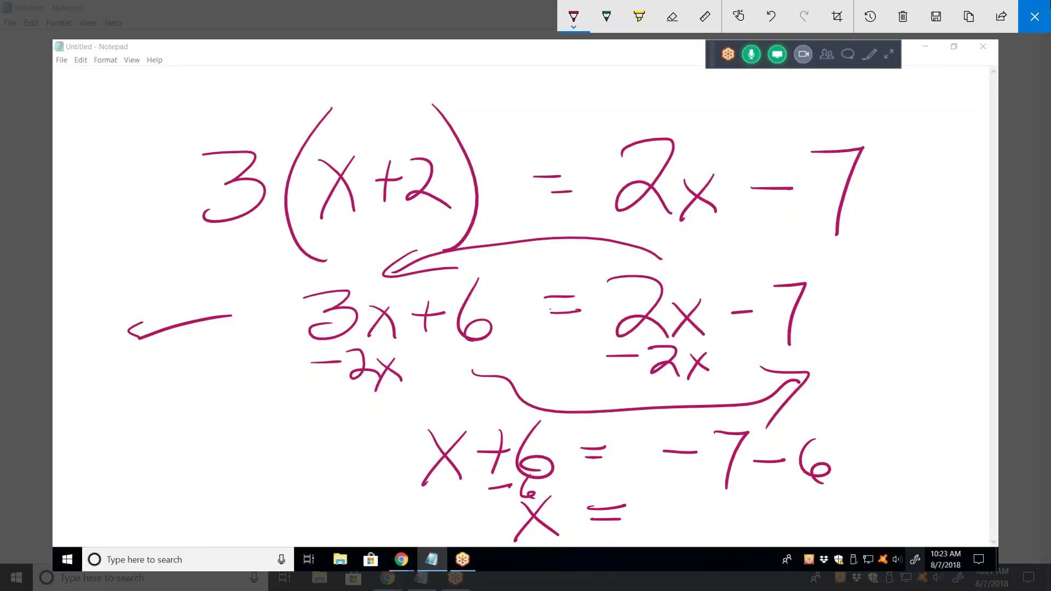
# Circle -7 - 6 and the +6 -6 pair, and strike through the pair
pyautogui.moveTo(855, 427)
pyautogui.mouseDown()
pyautogui.moveTo(711, 500)
pyautogui.moveTo(845, 408)
pyautogui.mouseUp()
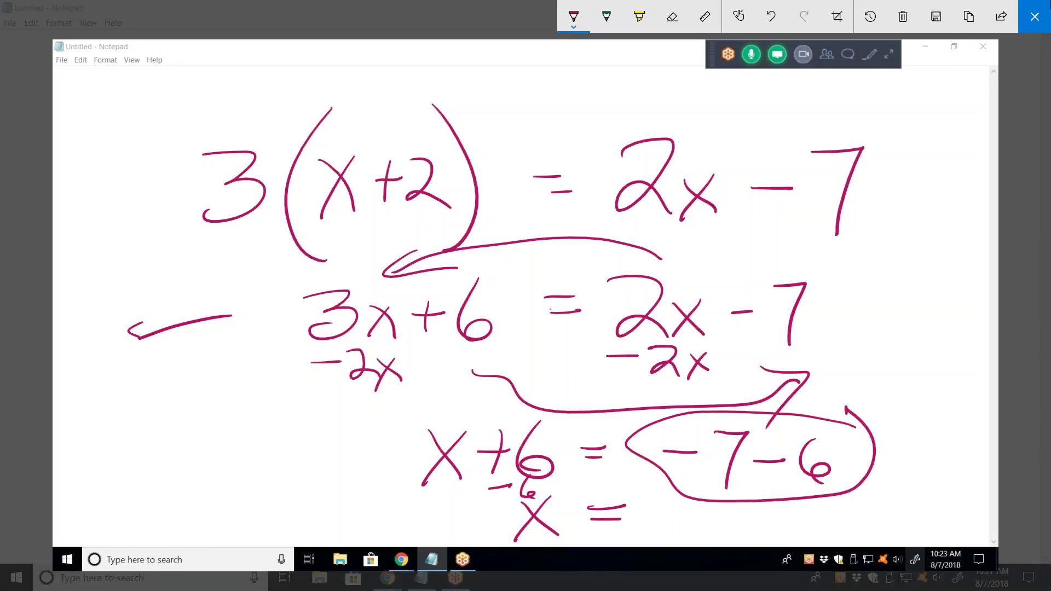
pyautogui.moveTo(574, 420)
pyautogui.mouseDown()
pyautogui.moveTo(539, 417)
pyautogui.moveTo(482, 453)
pyautogui.moveTo(575, 446)
pyautogui.moveTo(558, 413)
pyautogui.mouseUp()
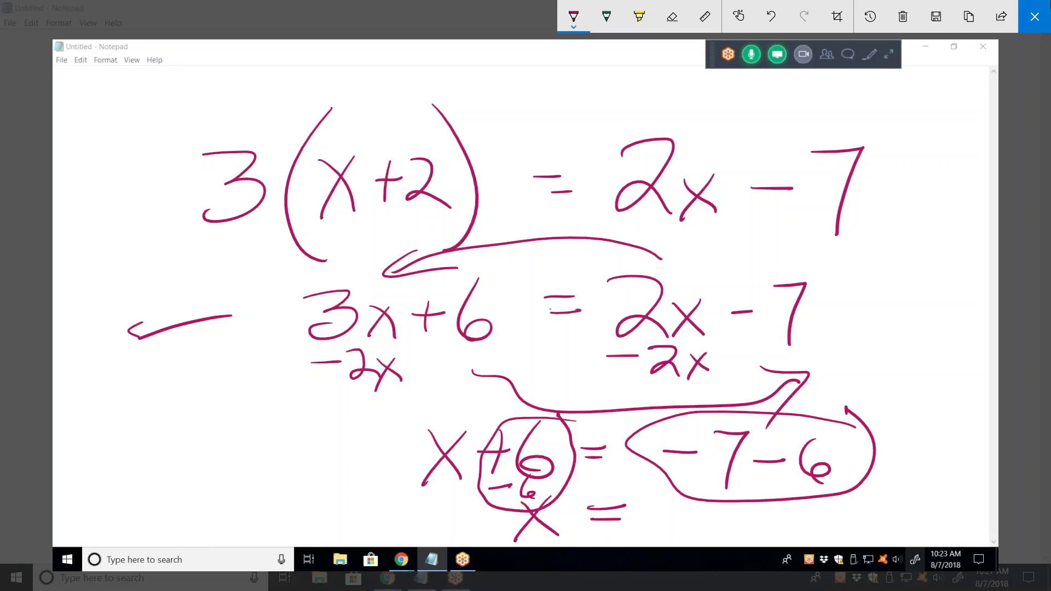
pyautogui.moveTo(557, 417); pyautogui.dragTo(499, 507)
# Rewrite the circled subtraction of 6 as the addition + (-6) with parentheses
pyautogui.moveTo(768, 445); pyautogui.dragTo(765, 483)
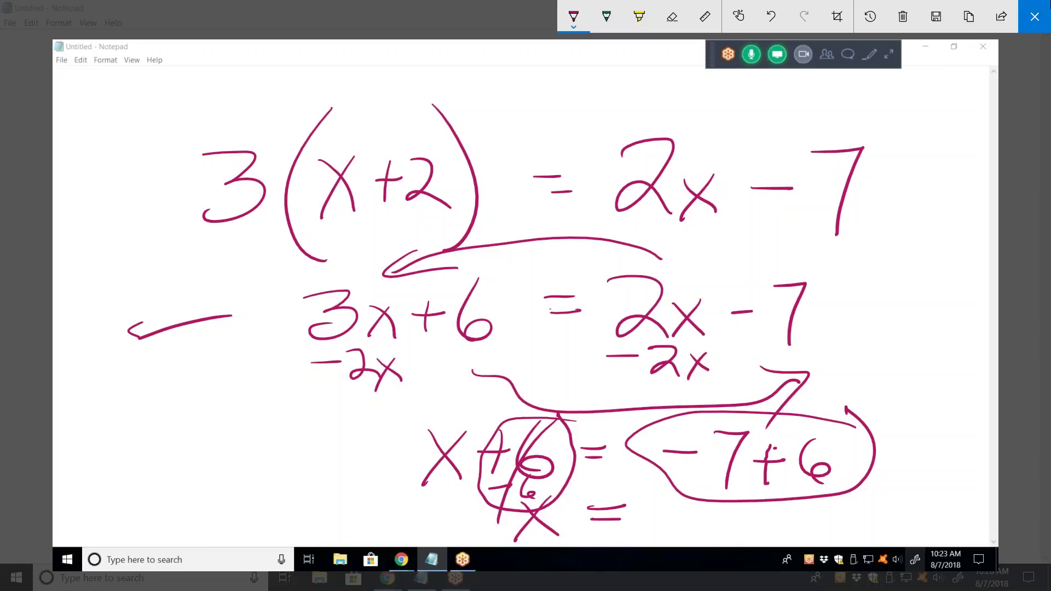
pyautogui.moveTo(786, 467)
pyautogui.mouseDown()
pyautogui.moveTo(798, 467)
pyautogui.moveTo(782, 463)
pyautogui.moveTo(794, 495)
pyautogui.moveTo(822, 501)
pyautogui.mouseUp()
pyautogui.moveTo(827, 430); pyautogui.dragTo(829, 510)
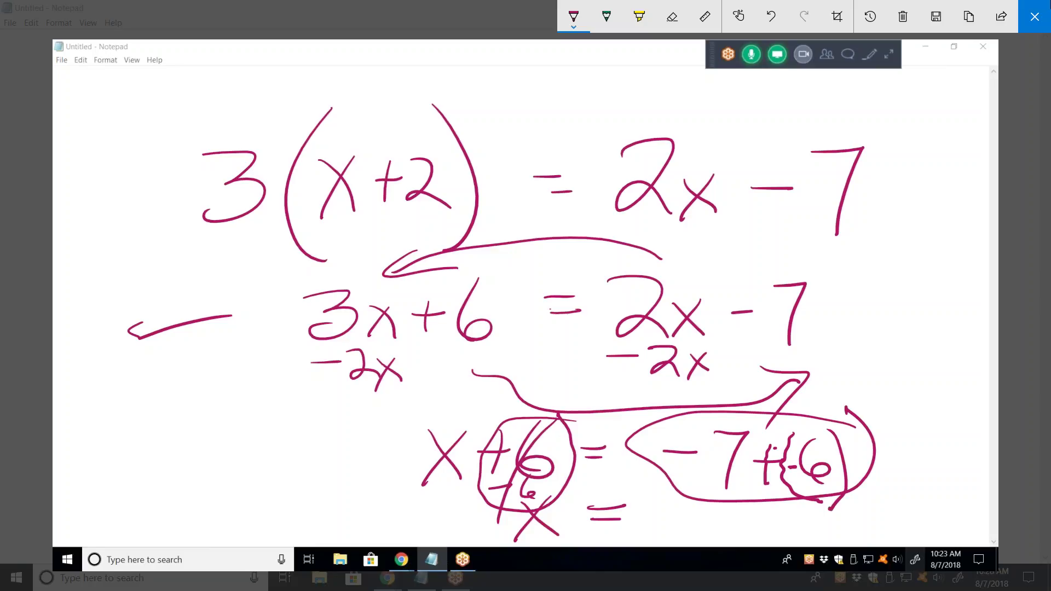
# Handwrite -7 + (-6) = -13 after x = on the last line
pyautogui.moveTo(667, 520); pyautogui.dragTo(705, 544)
pyautogui.moveTo(745, 516); pyautogui.dragTo(745, 538)
pyautogui.moveTo(734, 525)
pyautogui.mouseDown()
pyautogui.moveTo(759, 526)
pyautogui.moveTo(783, 547)
pyautogui.moveTo(797, 525)
pyautogui.mouseUp()
pyautogui.moveTo(813, 513)
pyautogui.mouseDown()
pyautogui.moveTo(803, 532)
pyautogui.moveTo(818, 550)
pyautogui.moveTo(882, 513)
pyautogui.mouseUp()
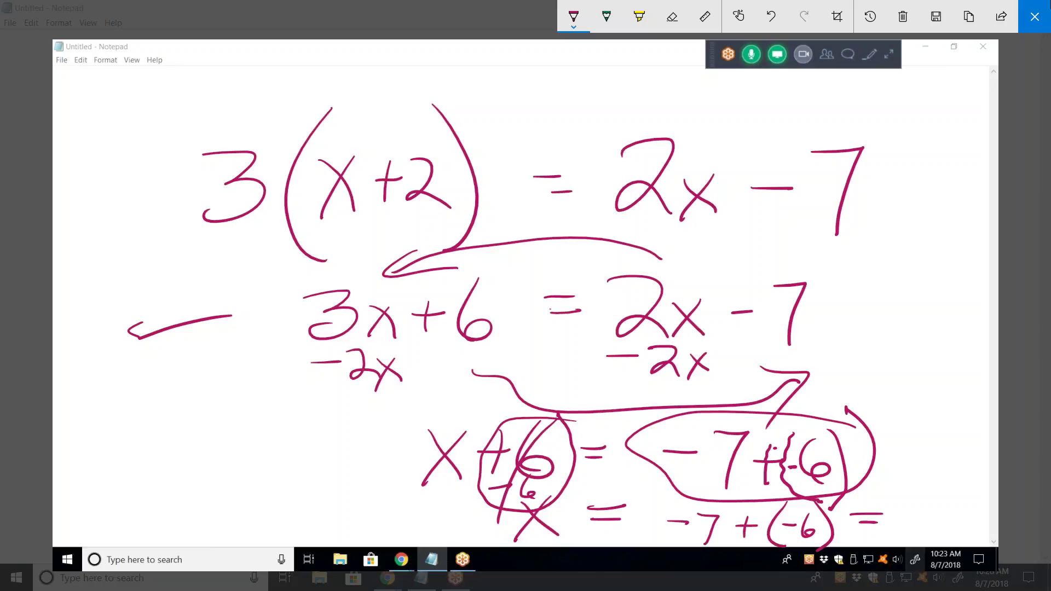
pyautogui.moveTo(901, 514); pyautogui.dragTo(917, 514)
pyautogui.moveTo(941, 498); pyautogui.dragTo(929, 543)
pyautogui.moveTo(951, 508); pyautogui.dragTo(955, 543)
pyautogui.moveTo(892, 515); pyautogui.dragTo(929, 514)
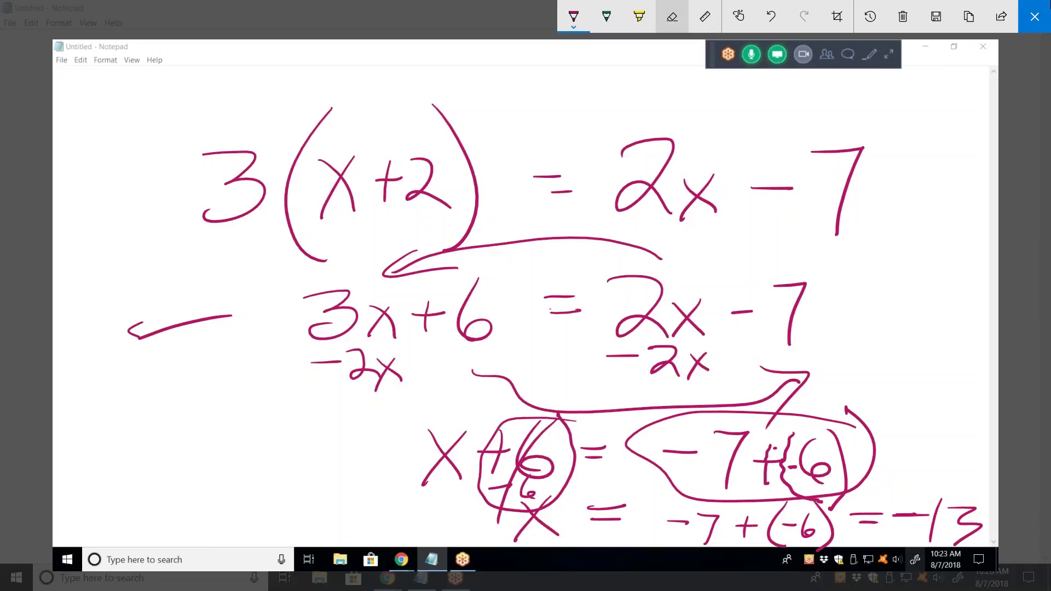
# Erase all the handwritten working below the equation 3(x+2) = 2x - 7
pyautogui.click(672, 16)
pyautogui.click(672, 124)
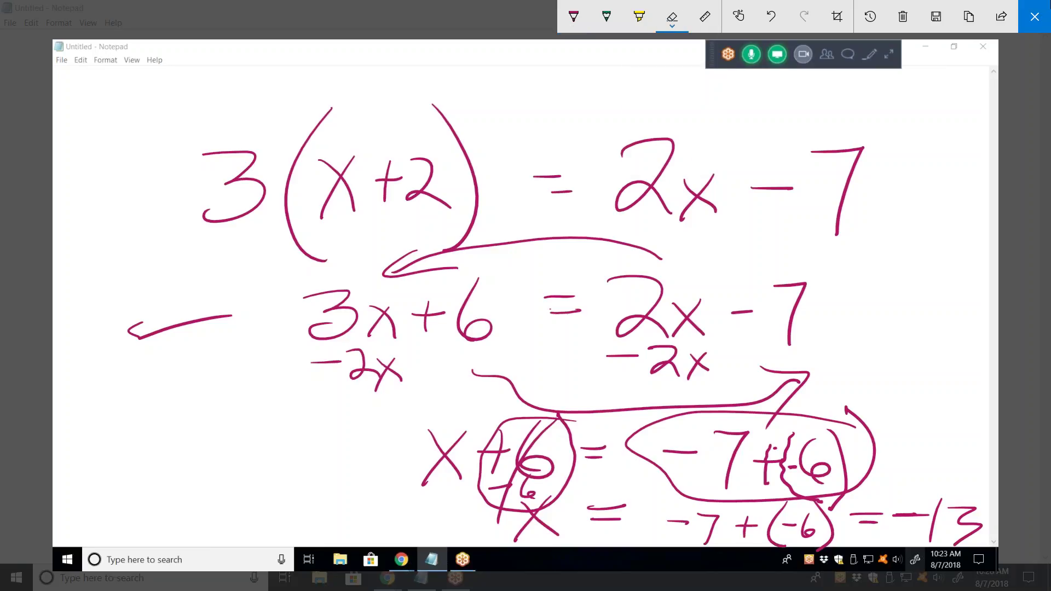
pyautogui.moveTo(318, 329)
pyautogui.mouseDown()
pyautogui.moveTo(788, 290)
pyautogui.moveTo(328, 301)
pyautogui.moveTo(454, 249)
pyautogui.moveTo(159, 331)
pyautogui.mouseUp()
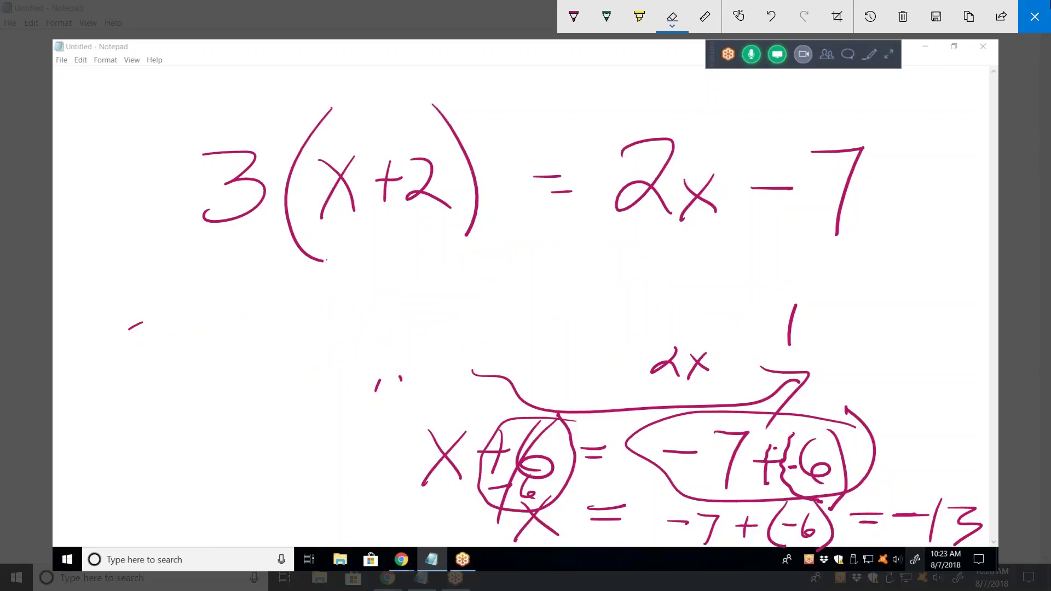
pyautogui.moveTo(383, 383)
pyautogui.mouseDown()
pyautogui.moveTo(809, 377)
pyautogui.moveTo(790, 312)
pyautogui.moveTo(137, 326)
pyautogui.mouseUp()
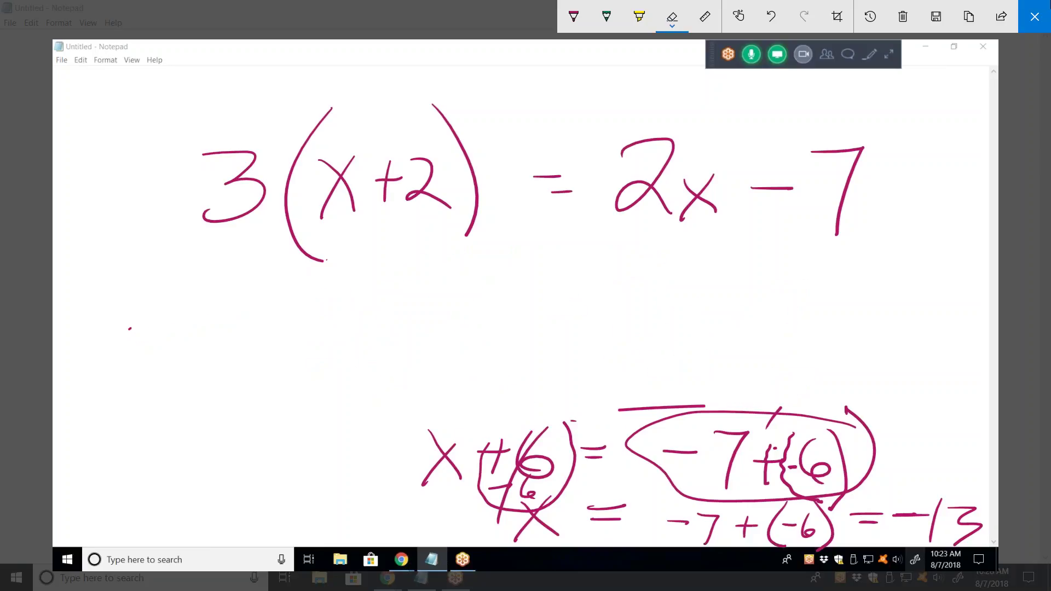
pyautogui.moveTo(654, 408)
pyautogui.mouseDown()
pyautogui.moveTo(678, 408)
pyautogui.moveTo(536, 443)
pyautogui.moveTo(788, 460)
pyautogui.moveTo(875, 525)
pyautogui.moveTo(964, 520)
pyautogui.mouseUp()
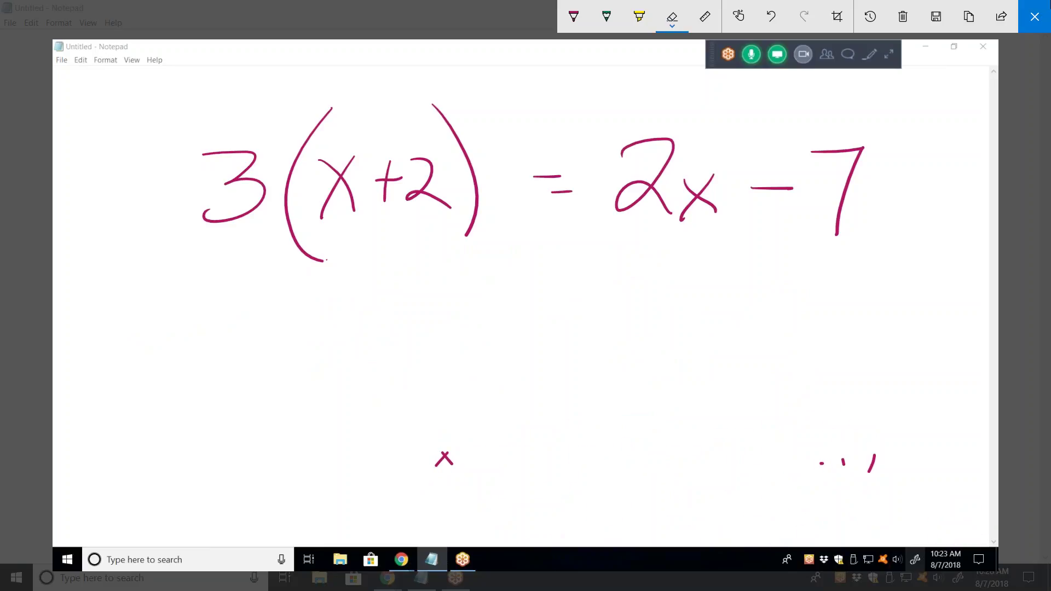
pyautogui.moveTo(875, 463)
pyautogui.mouseDown()
pyautogui.moveTo(438, 464)
pyautogui.moveTo(446, 457)
pyautogui.mouseUp()
# Replace the coefficient 2 in front of x in the first equation with a handwritten 4
pyautogui.moveTo(616, 211); pyautogui.dragTo(682, 218)
pyautogui.click(573, 16)
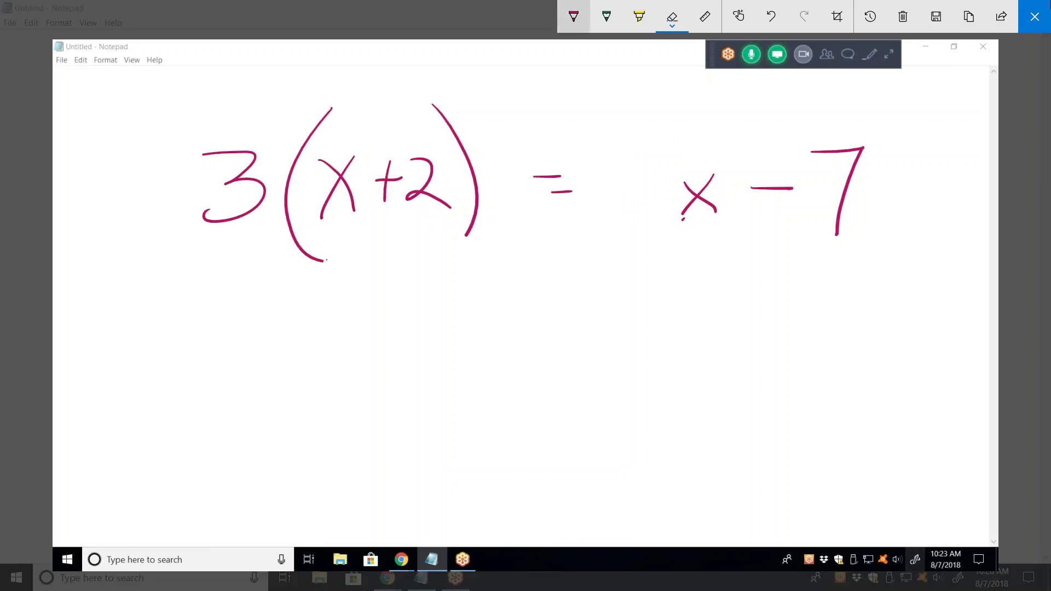
pyautogui.moveTo(651, 153); pyautogui.dragTo(664, 171)
pyautogui.moveTo(666, 146); pyautogui.dragTo(648, 221)
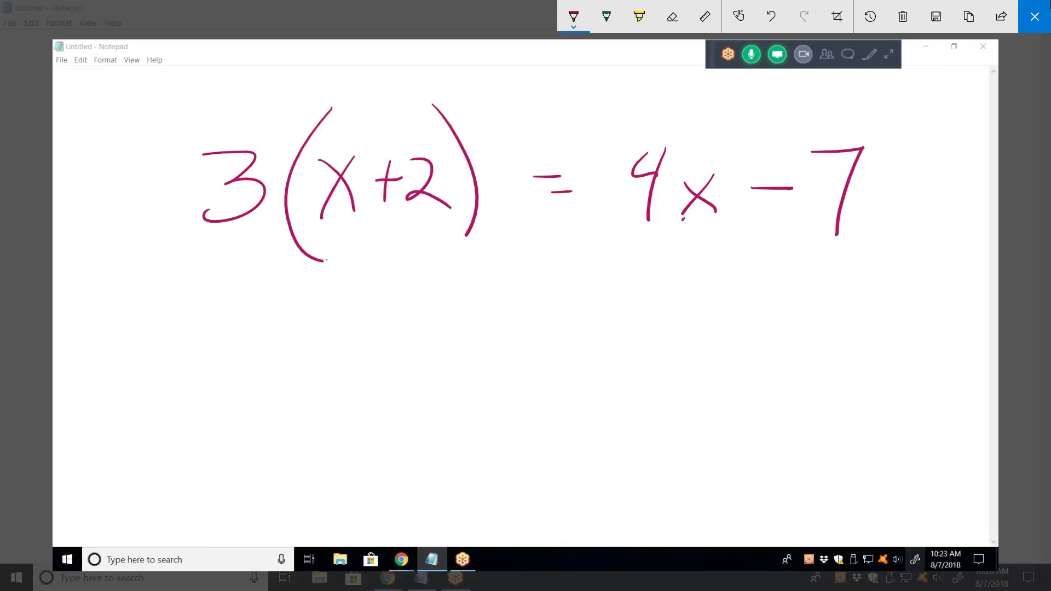
# Handwrite 3x + 6 = 4x - 7 beneath the first equation and draw a check mark beside it
pyautogui.moveTo(287, 281)
pyautogui.mouseDown()
pyautogui.moveTo(309, 304)
pyautogui.moveTo(299, 335)
pyautogui.mouseUp()
pyautogui.moveTo(354, 305)
pyautogui.mouseDown()
pyautogui.moveTo(385, 335)
pyautogui.moveTo(360, 337)
pyautogui.moveTo(433, 312)
pyautogui.mouseUp()
pyautogui.moveTo(419, 300); pyautogui.dragTo(418, 329)
pyautogui.moveTo(453, 280); pyautogui.dragTo(441, 320)
pyautogui.moveTo(540, 310); pyautogui.dragTo(566, 310)
pyautogui.moveTo(530, 292); pyautogui.dragTo(564, 294)
pyautogui.moveTo(623, 268)
pyautogui.mouseDown()
pyautogui.moveTo(641, 299)
pyautogui.moveTo(633, 326)
pyautogui.moveTo(693, 325)
pyautogui.mouseUp()
pyautogui.moveTo(685, 302); pyautogui.dragTo(665, 329)
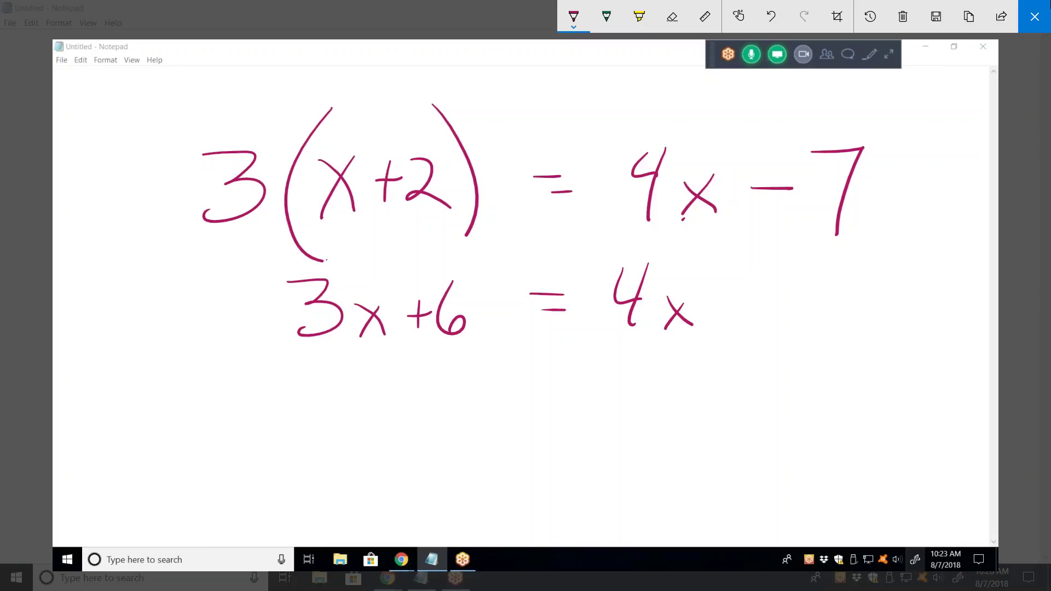
pyautogui.moveTo(722, 307)
pyautogui.mouseDown()
pyautogui.moveTo(746, 307)
pyautogui.moveTo(786, 344)
pyautogui.mouseUp()
pyautogui.moveTo(91, 316); pyautogui.dragTo(216, 277)
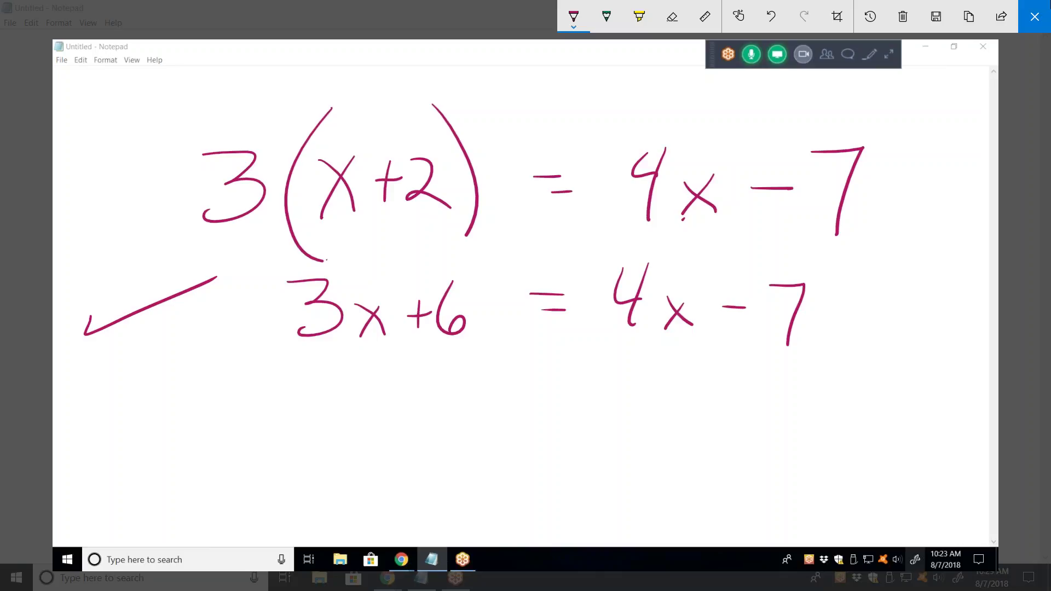
# Handwrite -3x under both the 3x and the 4x terms of the second line
pyautogui.moveTo(283, 362)
pyautogui.mouseDown()
pyautogui.moveTo(355, 365)
pyautogui.moveTo(340, 384)
pyautogui.mouseUp()
pyautogui.moveTo(373, 367); pyautogui.dragTo(397, 383)
pyautogui.moveTo(397, 365); pyautogui.dragTo(365, 394)
pyautogui.moveTo(604, 351)
pyautogui.mouseDown()
pyautogui.moveTo(659, 355)
pyautogui.moveTo(646, 373)
pyautogui.mouseUp()
pyautogui.moveTo(685, 349); pyautogui.dragTo(713, 366)
pyautogui.moveTo(706, 345); pyautogui.dragTo(686, 382)
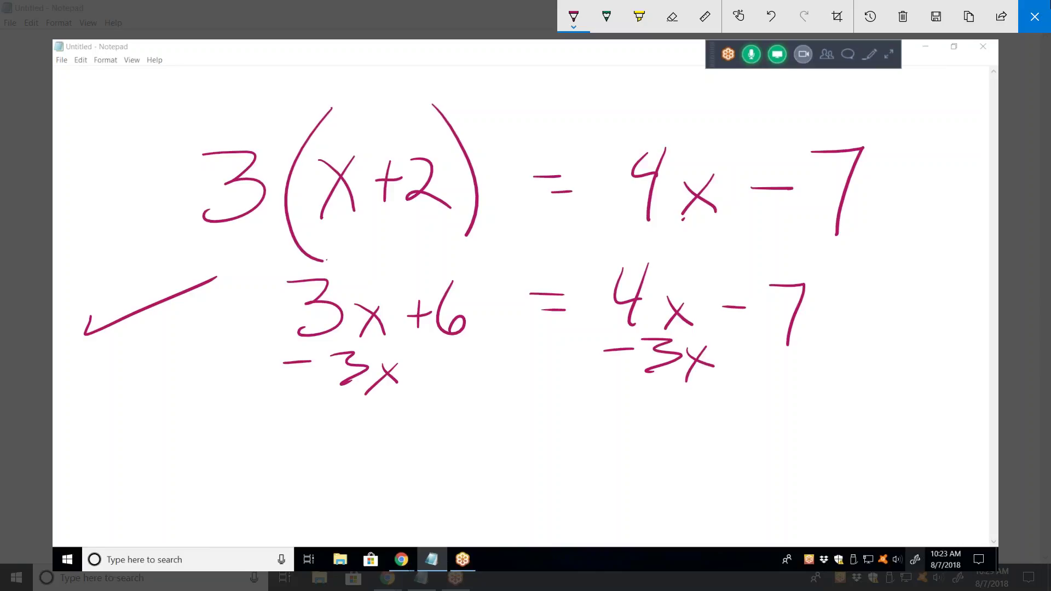
# Handwrite +6 = x - 7 as the third line, below the subtracted 3x terms
pyautogui.moveTo(608, 425); pyautogui.dragTo(654, 423)
pyautogui.moveTo(615, 438); pyautogui.dragTo(635, 443)
pyautogui.moveTo(683, 413); pyautogui.dragTo(728, 453)
pyautogui.moveTo(719, 410); pyautogui.dragTo(687, 468)
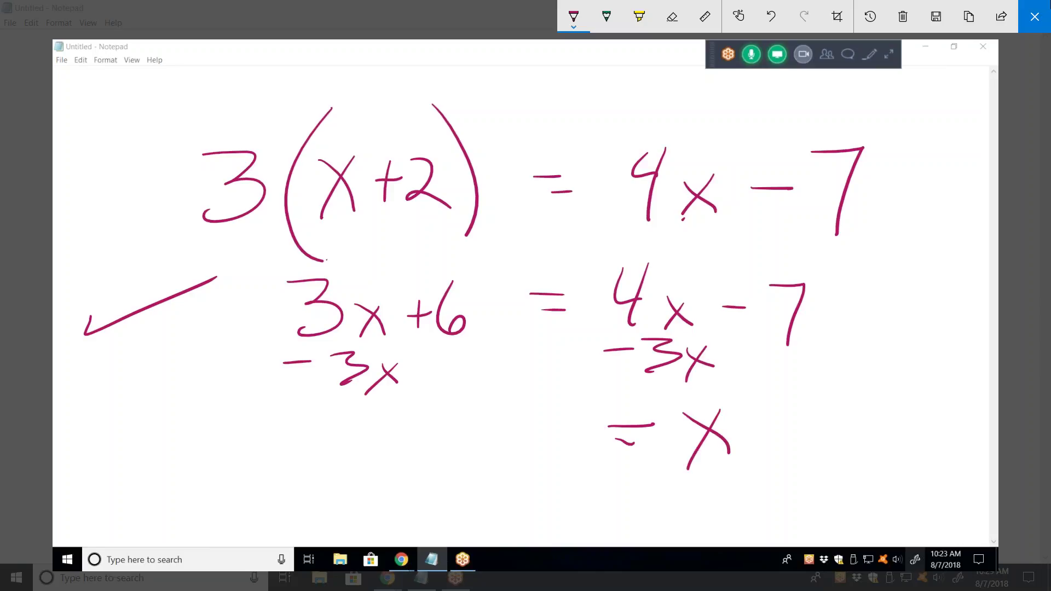
pyautogui.moveTo(751, 429)
pyautogui.mouseDown()
pyautogui.moveTo(788, 428)
pyautogui.moveTo(819, 493)
pyautogui.mouseUp()
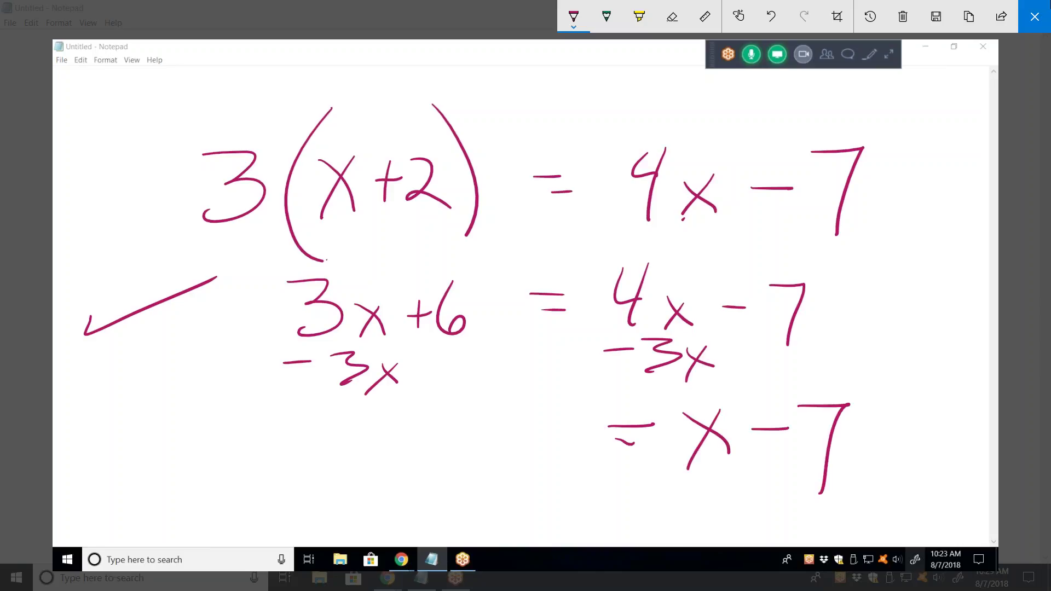
pyautogui.moveTo(501, 408)
pyautogui.mouseDown()
pyautogui.moveTo(494, 448)
pyautogui.moveTo(525, 421)
pyautogui.mouseUp()
pyautogui.moveTo(561, 388); pyautogui.dragTo(526, 441)
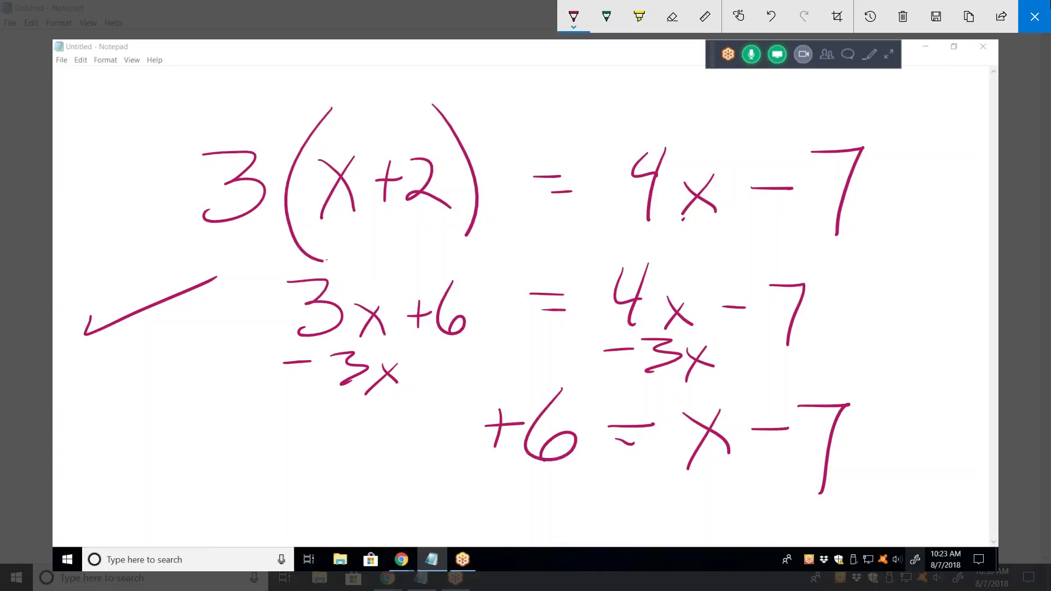
# Circle the -7 in the third line and write +7 beneath it inside the circle
pyautogui.moveTo(862, 386)
pyautogui.mouseDown()
pyautogui.moveTo(811, 383)
pyautogui.moveTo(739, 438)
pyautogui.moveTo(805, 487)
pyautogui.moveTo(865, 387)
pyautogui.mouseUp()
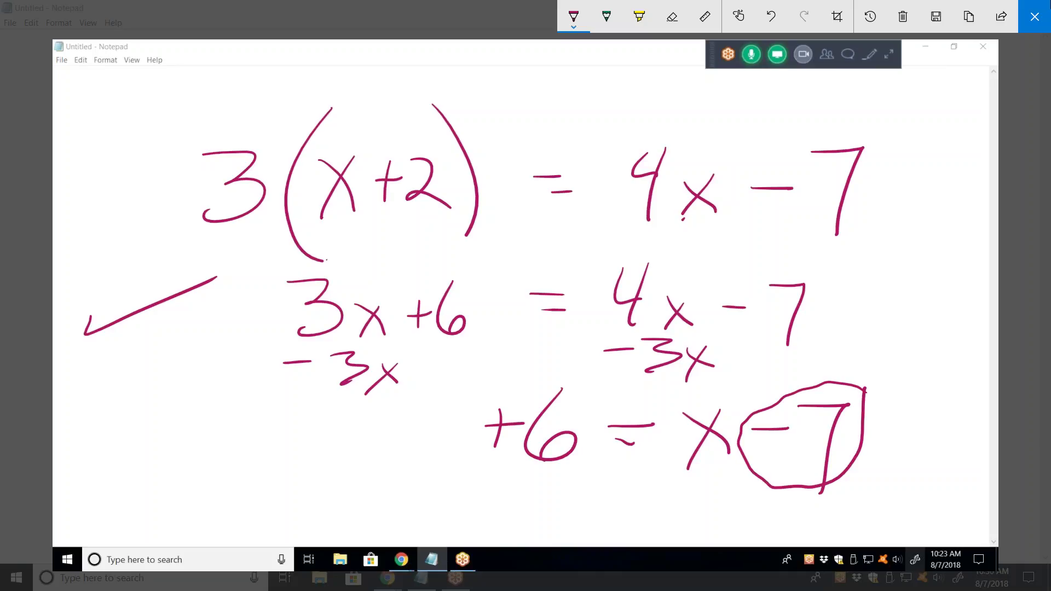
pyautogui.moveTo(781, 455)
pyautogui.mouseDown()
pyautogui.moveTo(777, 482)
pyautogui.moveTo(792, 464)
pyautogui.mouseUp()
pyautogui.moveTo(791, 455); pyautogui.dragTo(806, 490)
# Handwrite the solution 13 = x below the third line
pyautogui.moveTo(531, 487); pyautogui.dragTo(517, 536)
pyautogui.moveTo(546, 492)
pyautogui.mouseDown()
pyautogui.moveTo(575, 493)
pyautogui.moveTo(541, 524)
pyautogui.mouseUp()
pyautogui.moveTo(608, 515)
pyautogui.mouseDown()
pyautogui.moveTo(644, 504)
pyautogui.moveTo(694, 527)
pyautogui.mouseUp()
pyautogui.moveTo(691, 499); pyautogui.dragTo(666, 539)
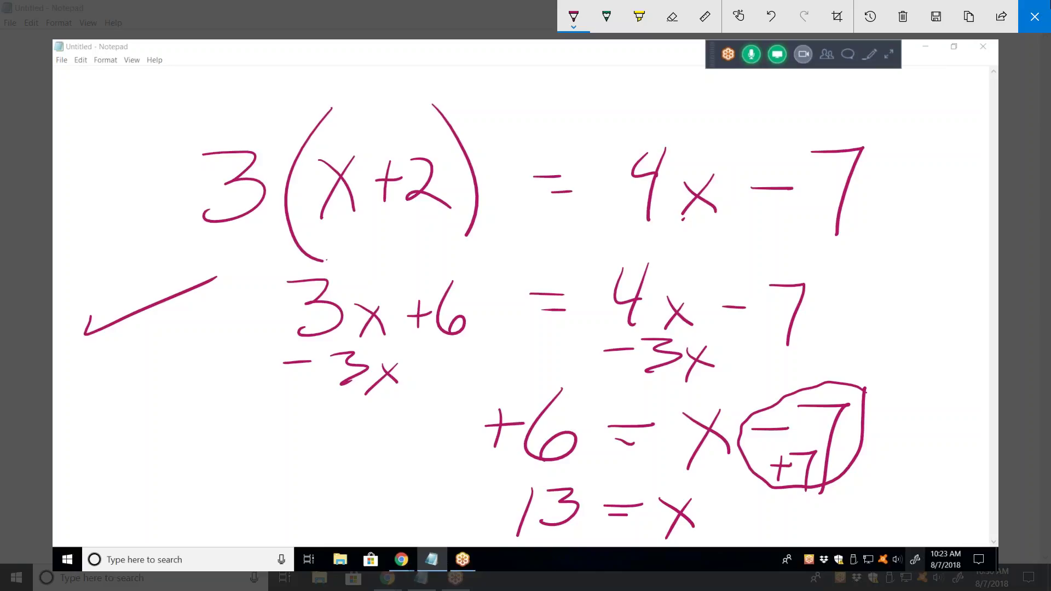
# Overwrite the 4 in the second line's 4x with a 5 and add a 2 before the third line's x
pyautogui.moveTo(615, 267)
pyautogui.mouseDown()
pyautogui.moveTo(650, 303)
pyautogui.moveTo(607, 320)
pyautogui.moveTo(683, 263)
pyautogui.moveTo(635, 318)
pyautogui.moveTo(603, 318)
pyautogui.mouseUp()
pyautogui.moveTo(672, 265); pyautogui.dragTo(705, 261)
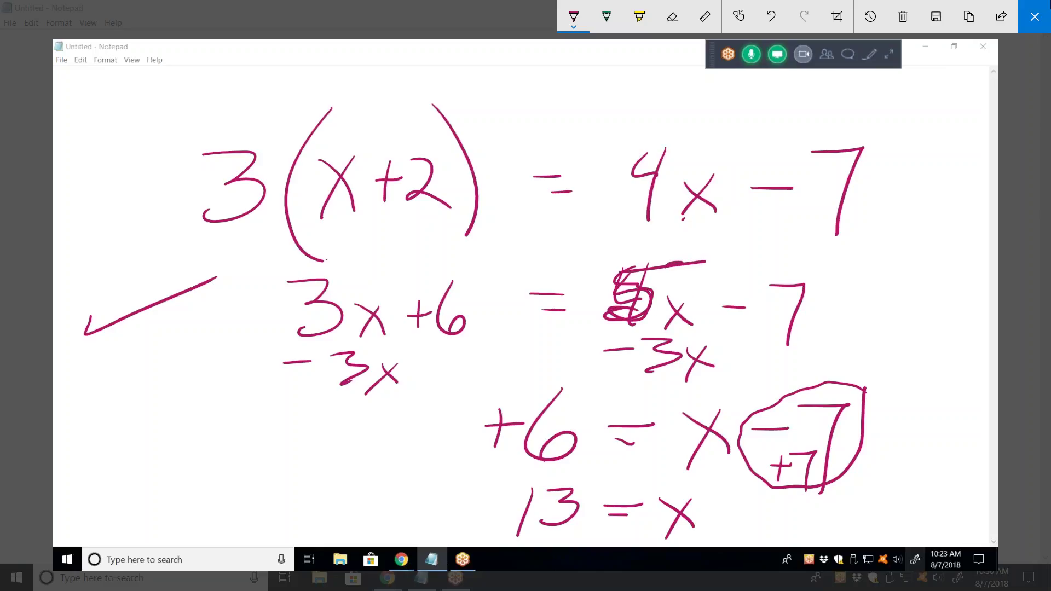
pyautogui.moveTo(649, 402); pyautogui.dragTo(687, 435)
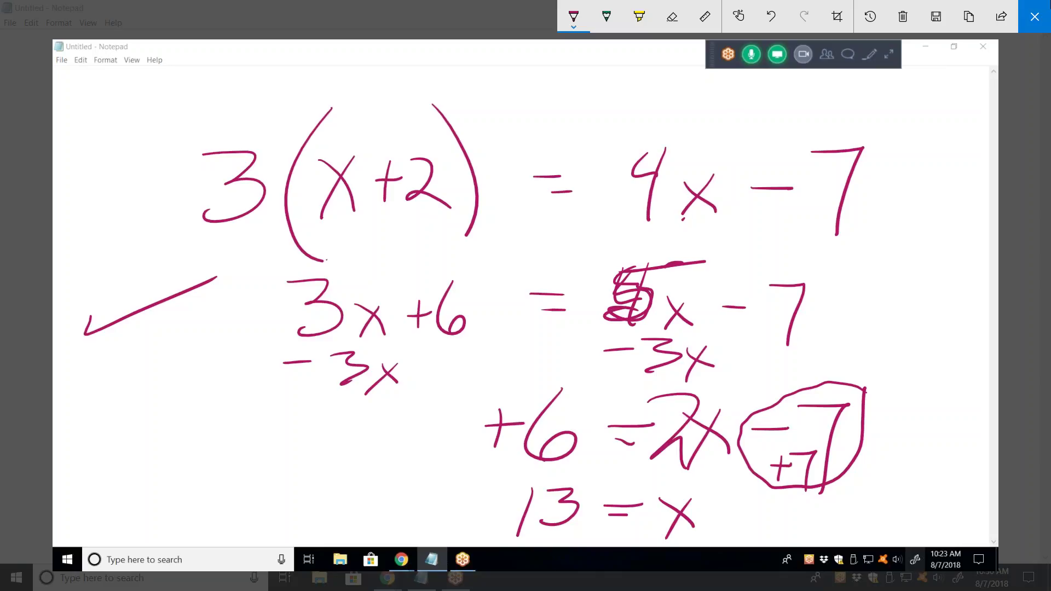